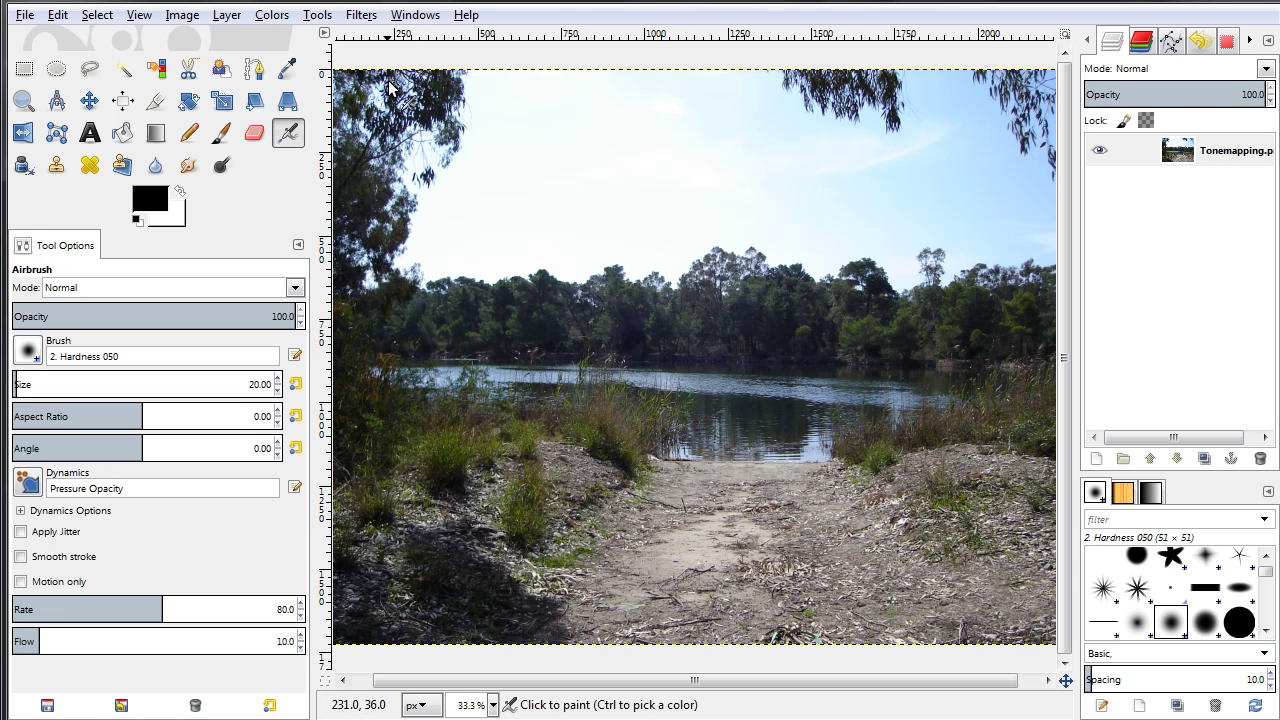
- Examine the Convolution Matrix filter's matrix, divisor, offset, border and channel settings, and close it without applying
click(361, 14)
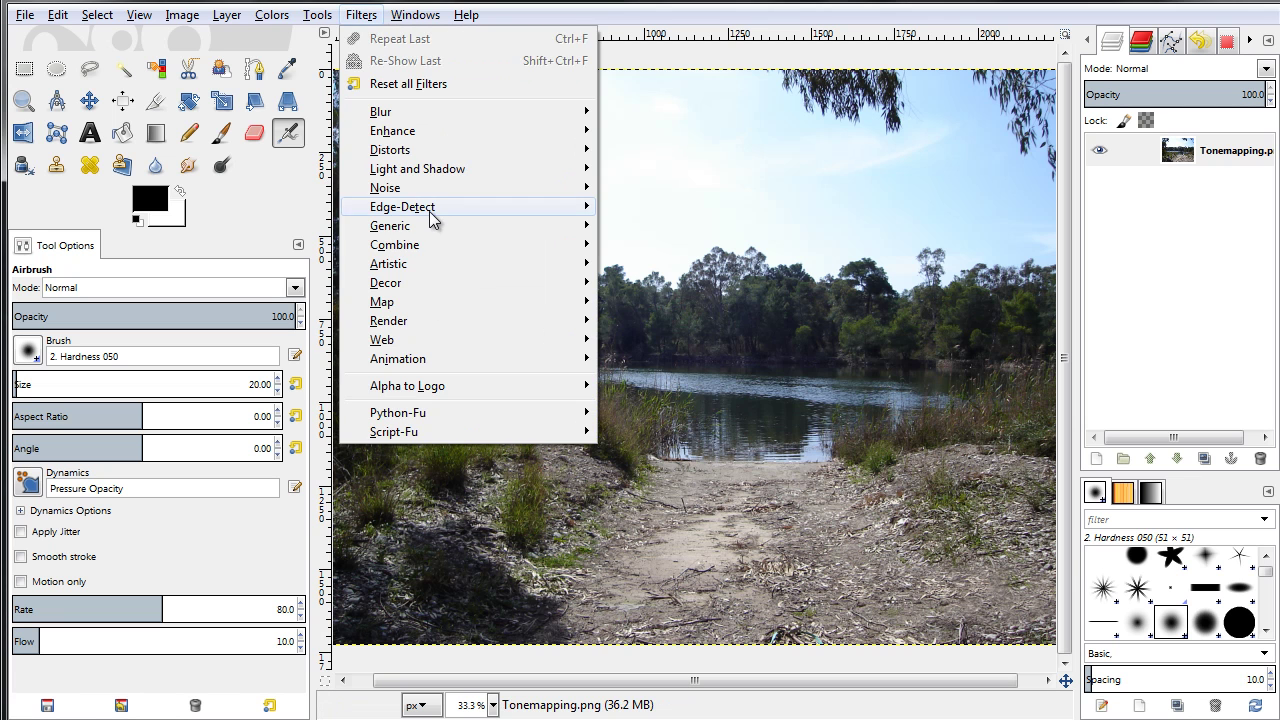
mouse_move(433, 229)
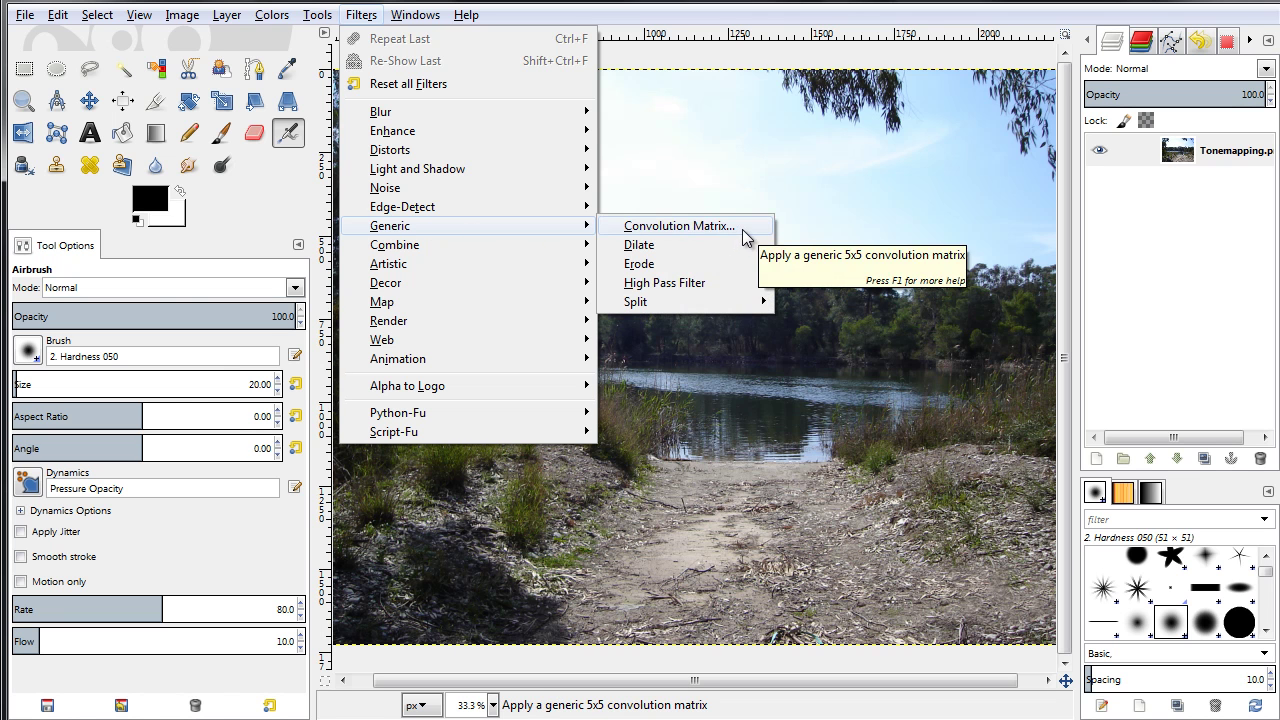
click(680, 226)
drag(460, 37, 378, 33)
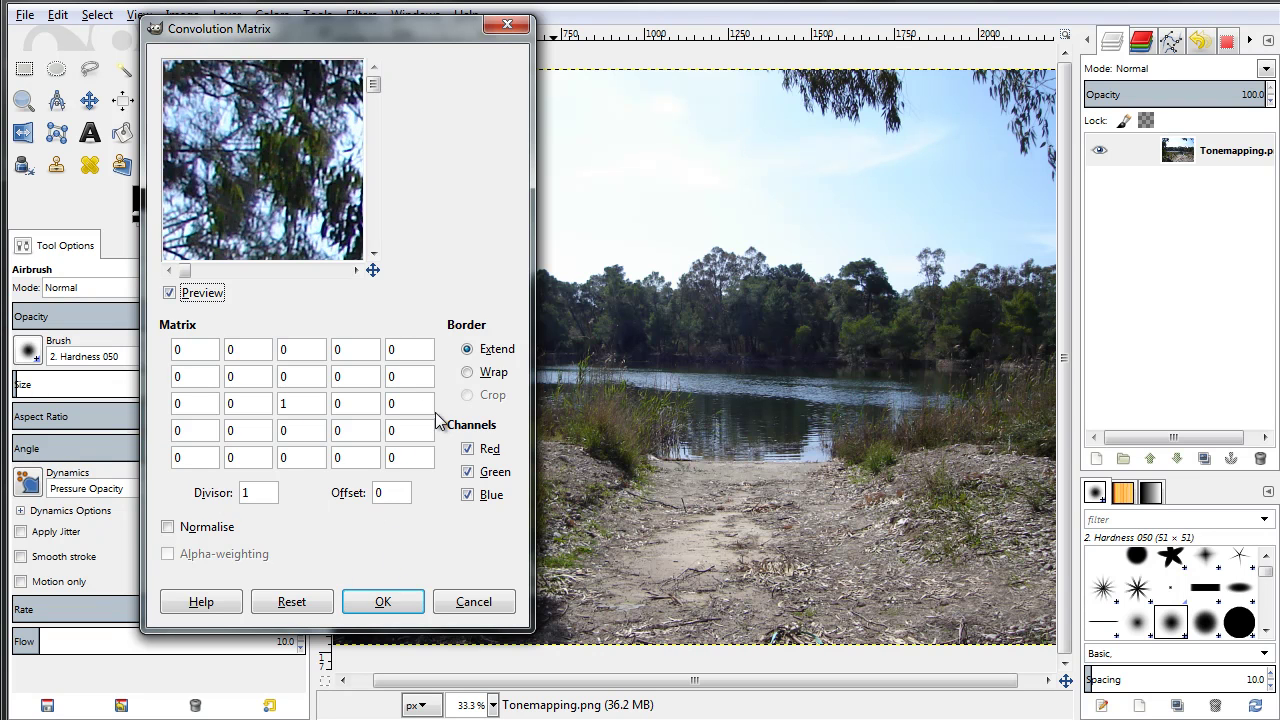
double_click(228, 375)
click(505, 602)
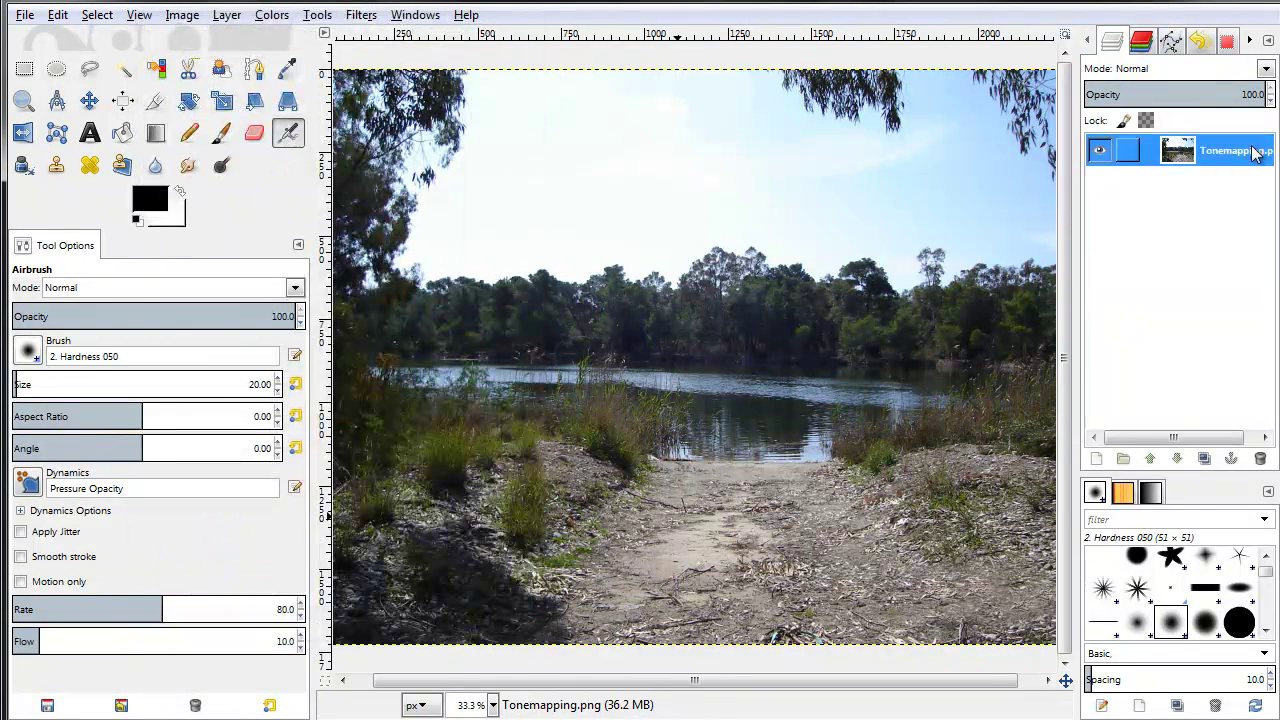
- Duplicate the photo layer and open the Convolution Matrix filter on the copy
right_click(1190, 150)
click(1194, 252)
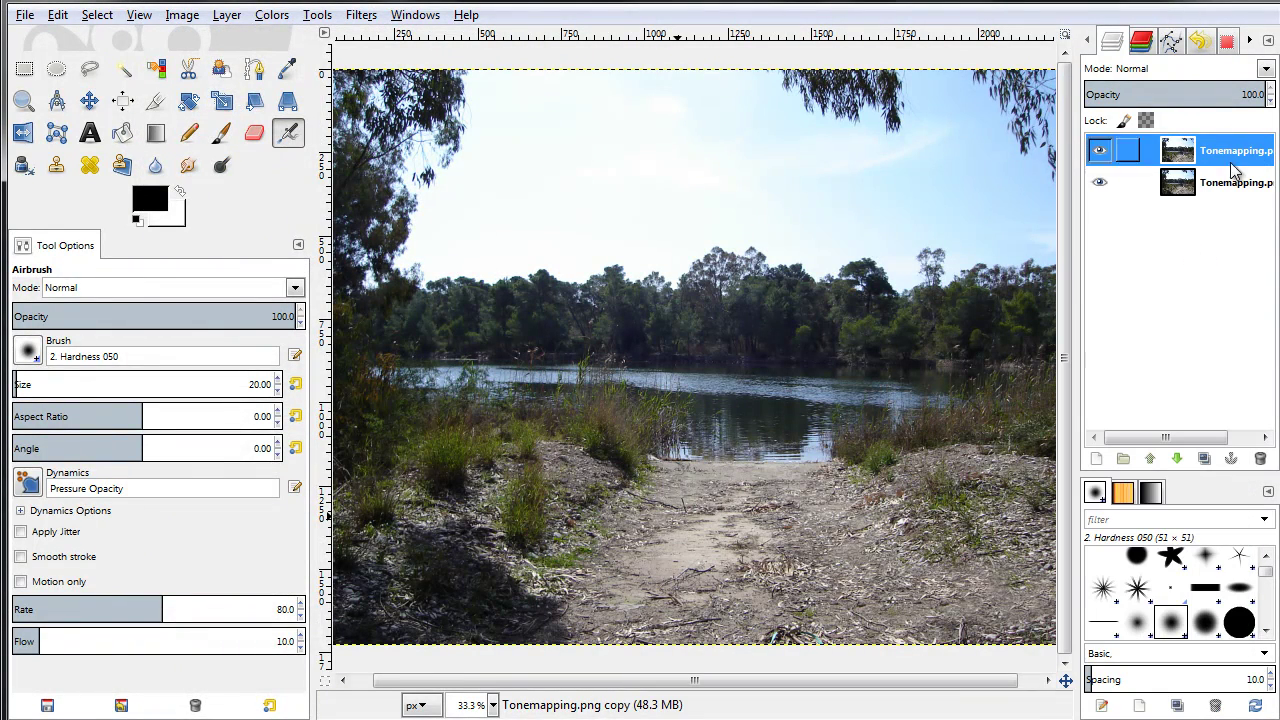
click(356, 18)
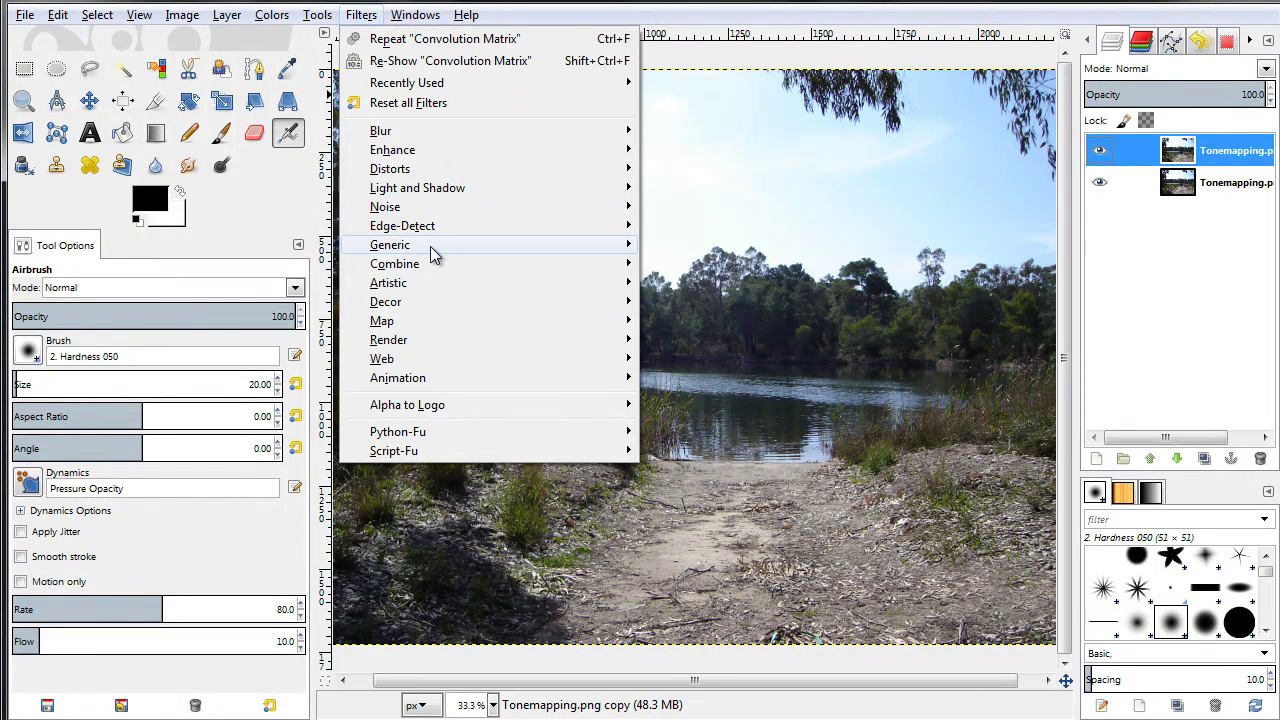
mouse_move(430, 247)
click(795, 248)
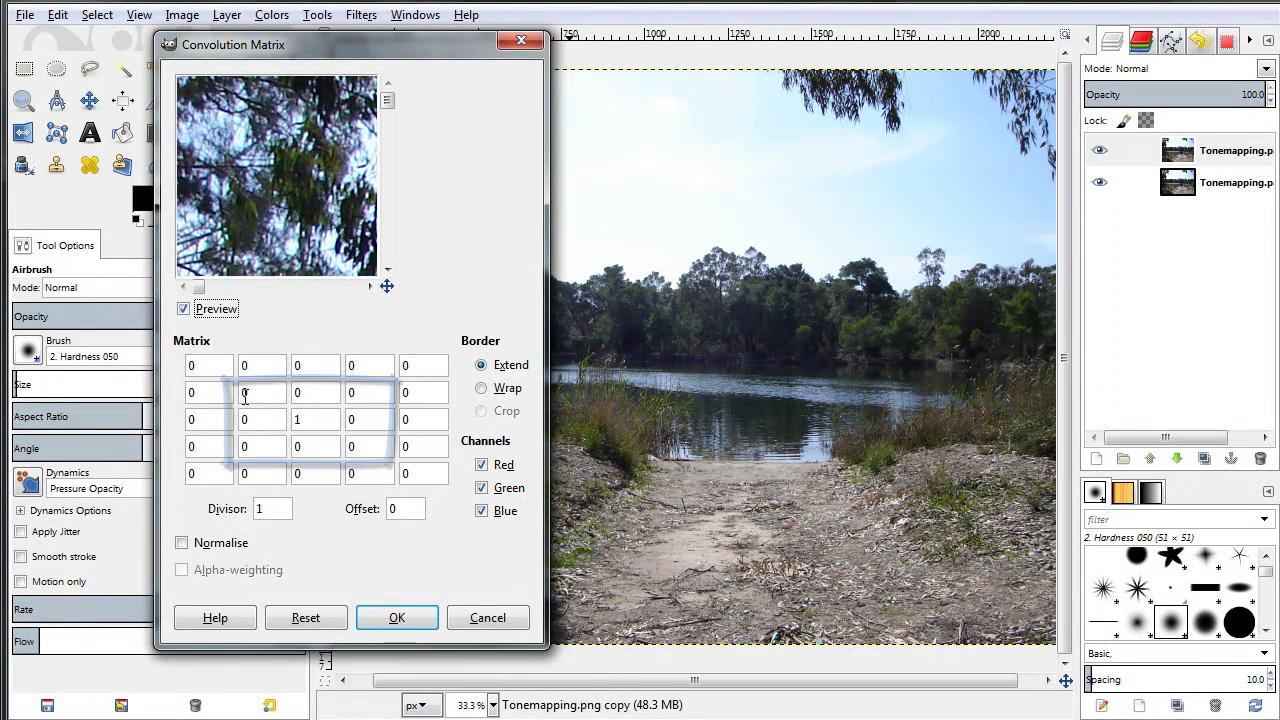
- Set the three central cells of the matrix's second row to 1
double_click(245, 393)
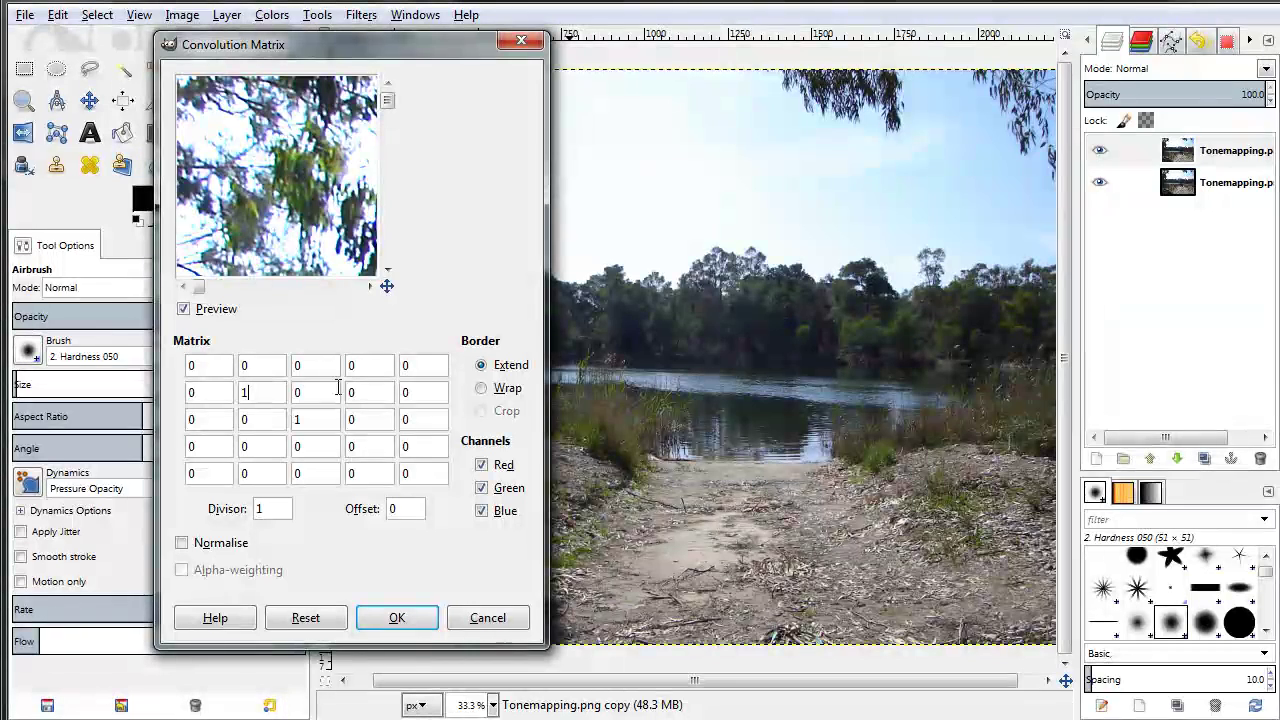
drag(313, 395, 300, 392)
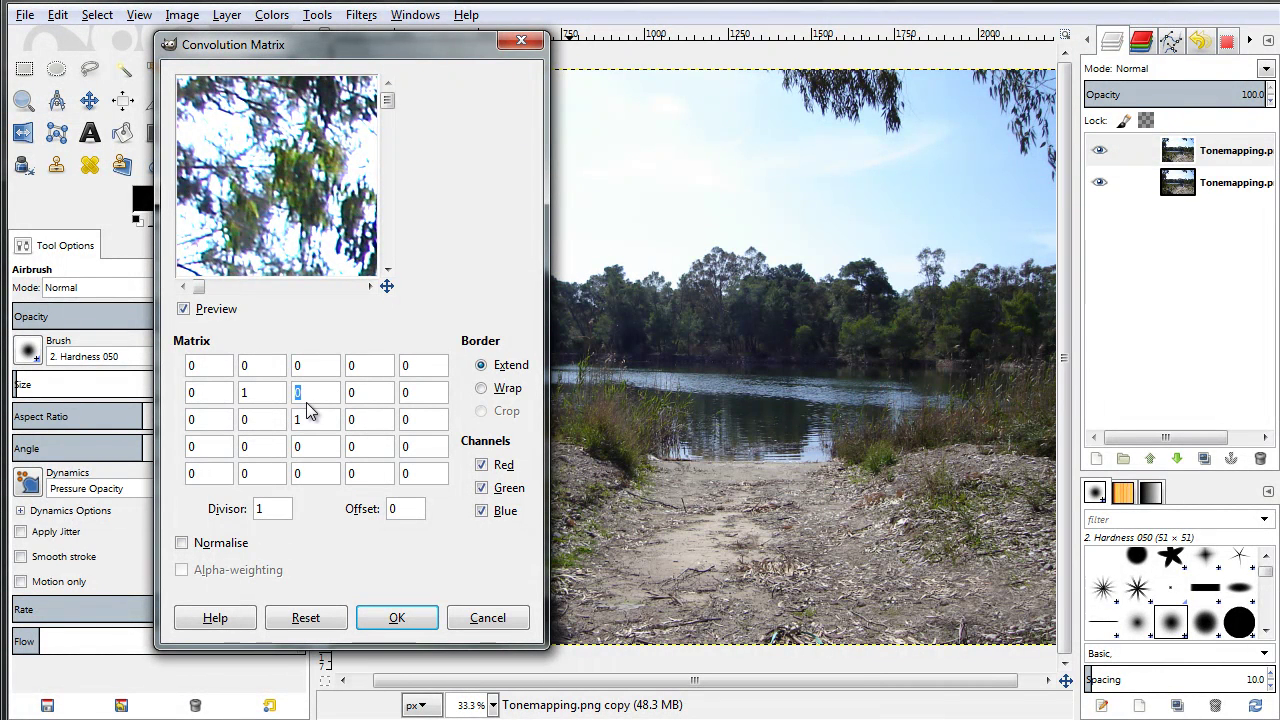
text(1)
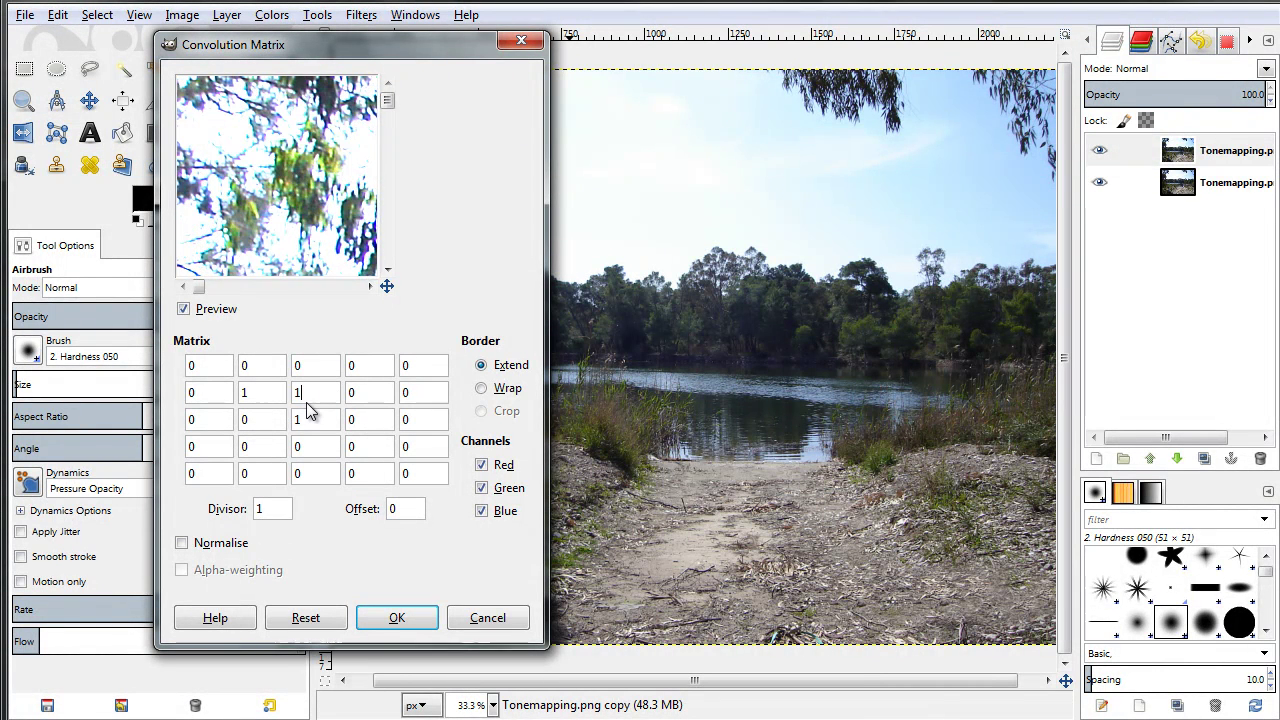
double_click(377, 392)
text(1)
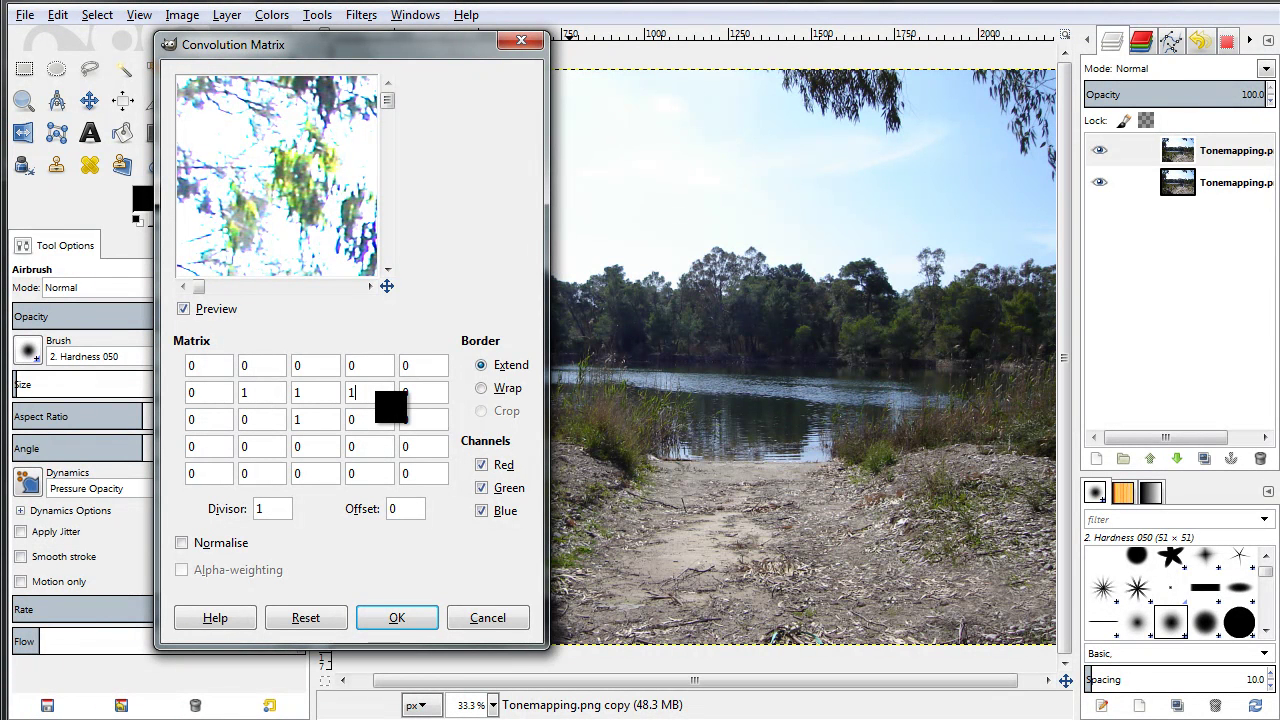
- Fill the three central cells of the matrix's third and fourth rows with 1, completing the inner 3×3 block
key(Tab)
key(Tab)
text(1)
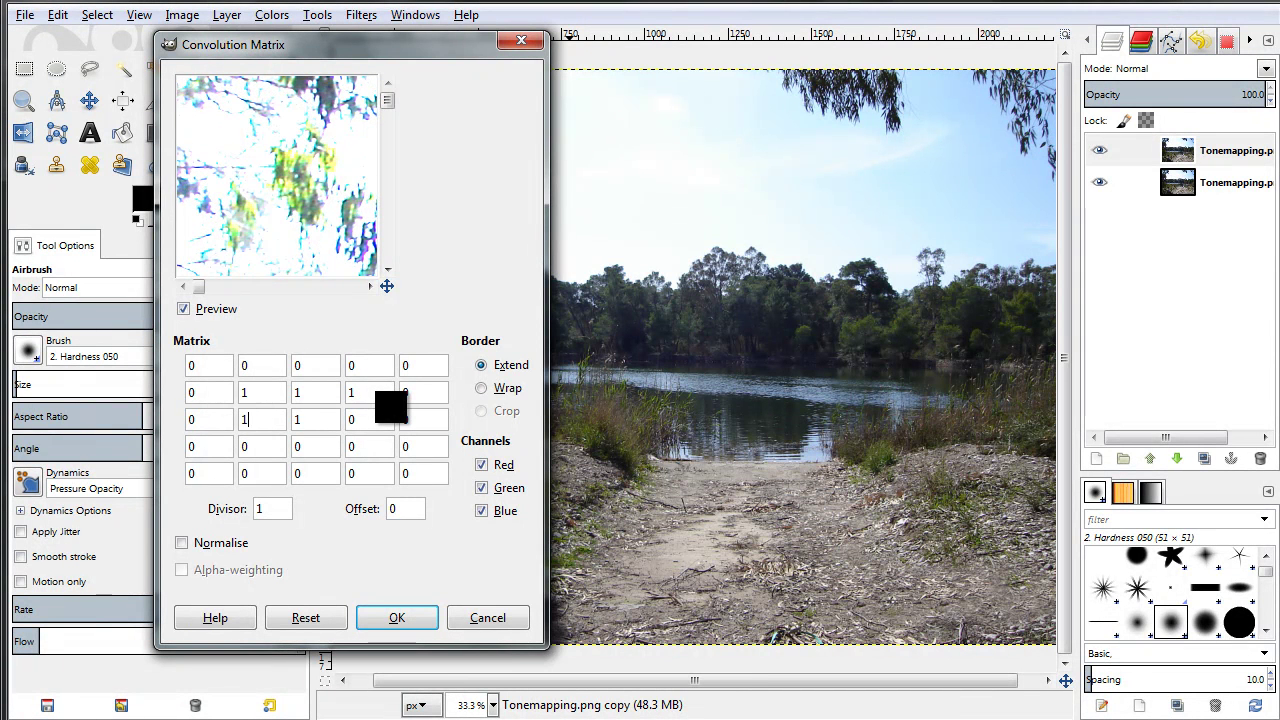
key(Tab)
text(1)
key(Tab)
key(Tab)
key(Tab)
text(1)
key(Tab)
text(1)
key(Tab)
text(1)
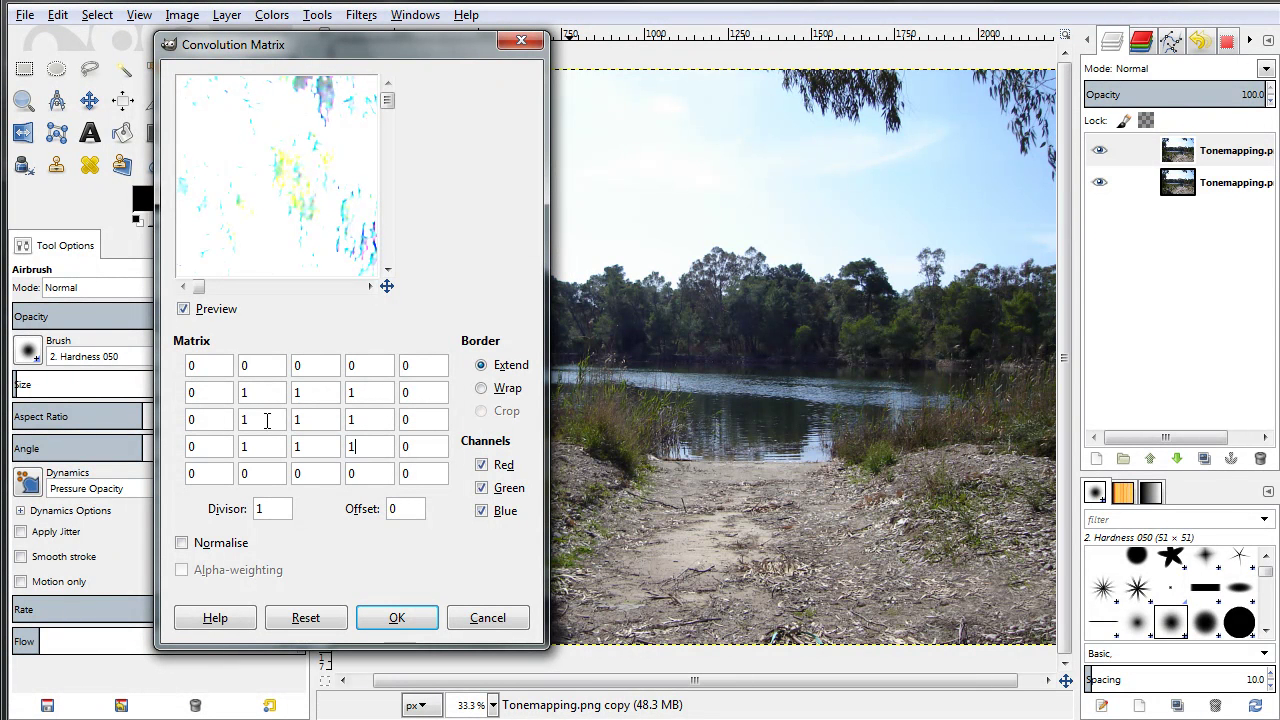
- Set the convolution matrix's divisor to 9 and apply the blur to the layer copy
drag(312, 214, 274, 272)
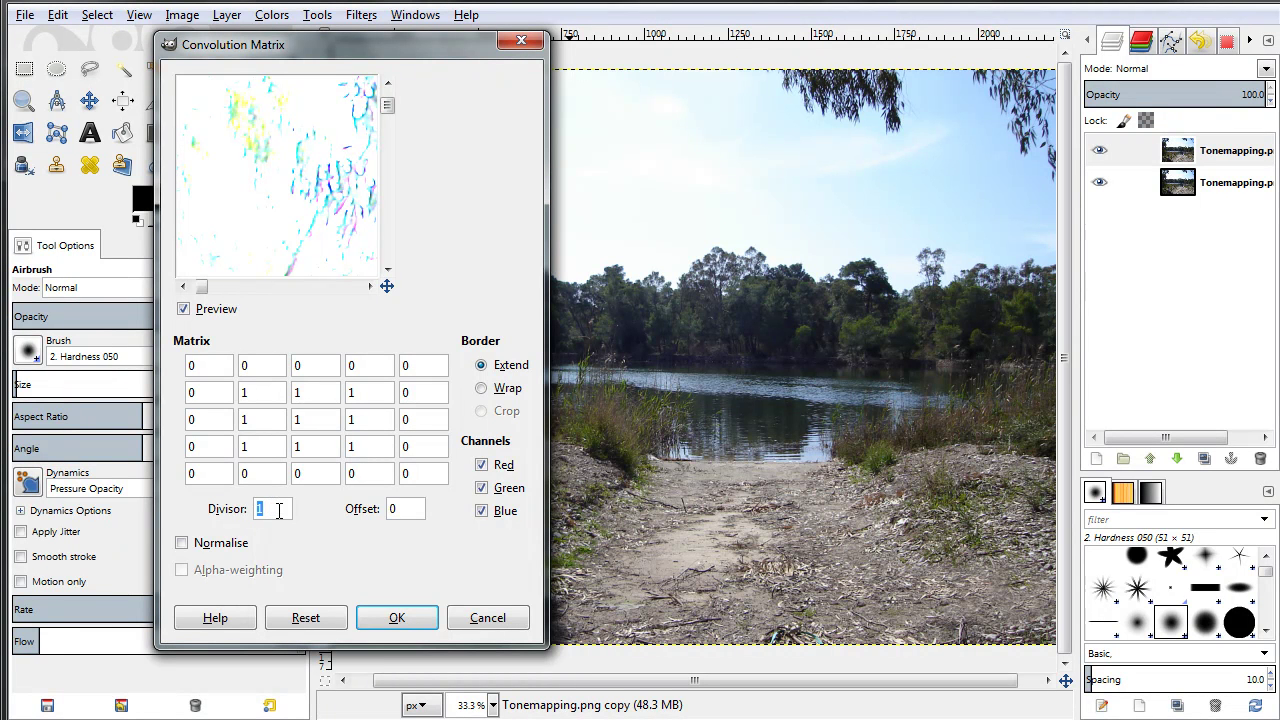
text(0)
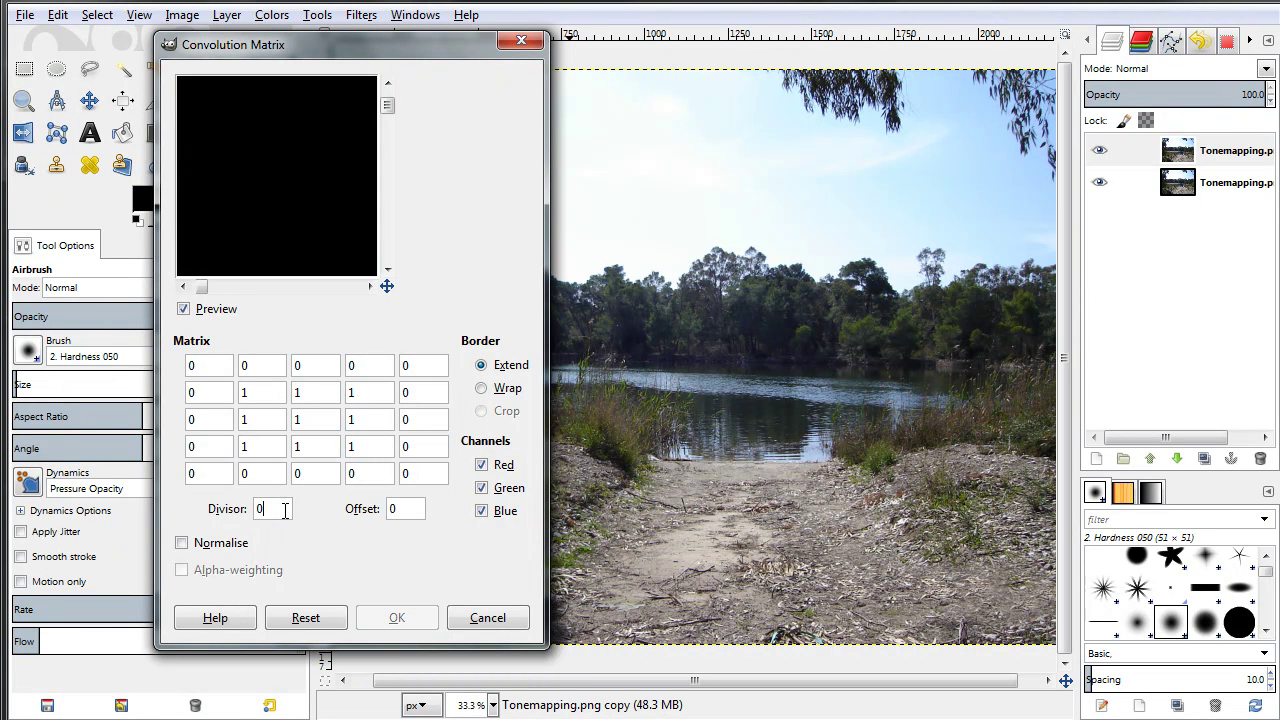
text(9)
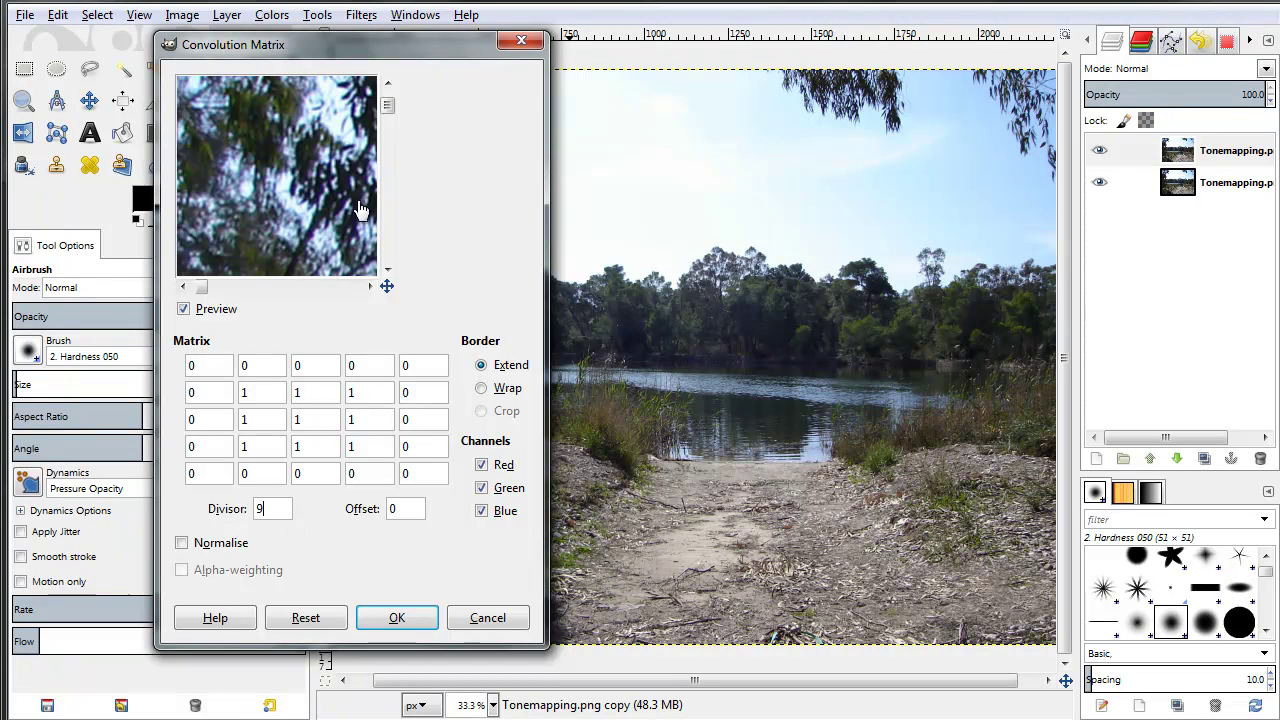
drag(325, 202, 240, 244)
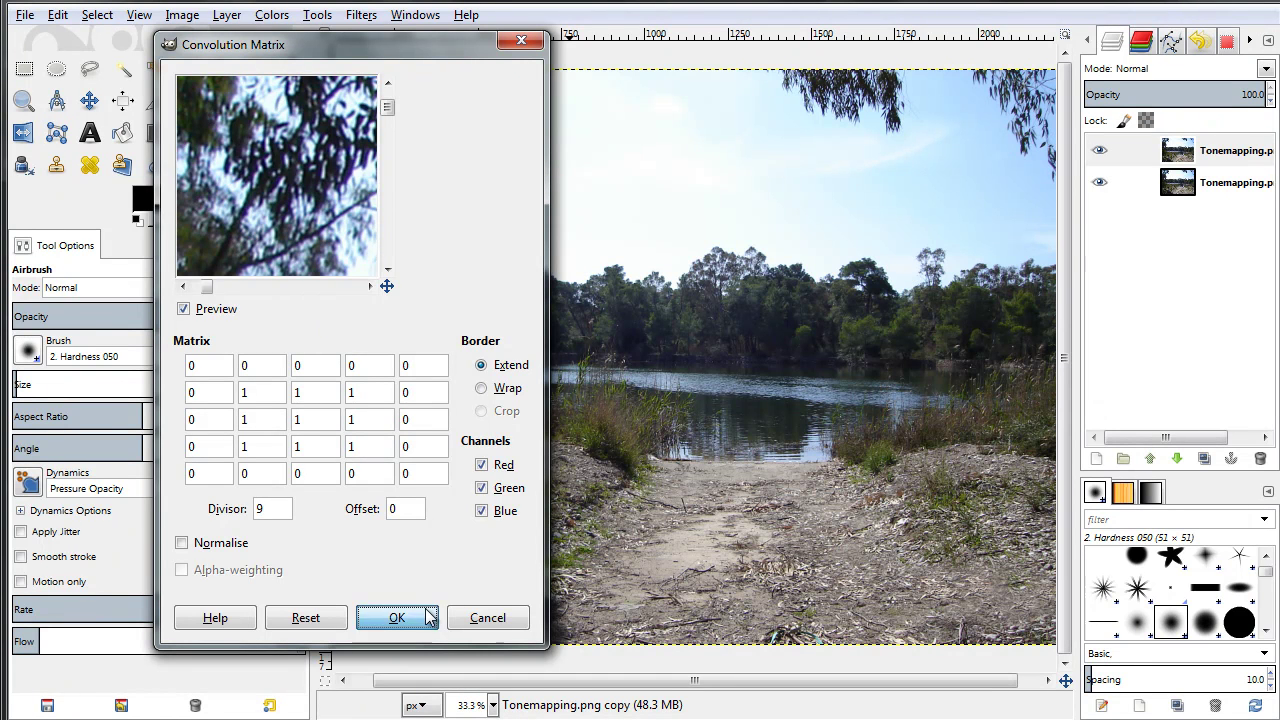
click(397, 617)
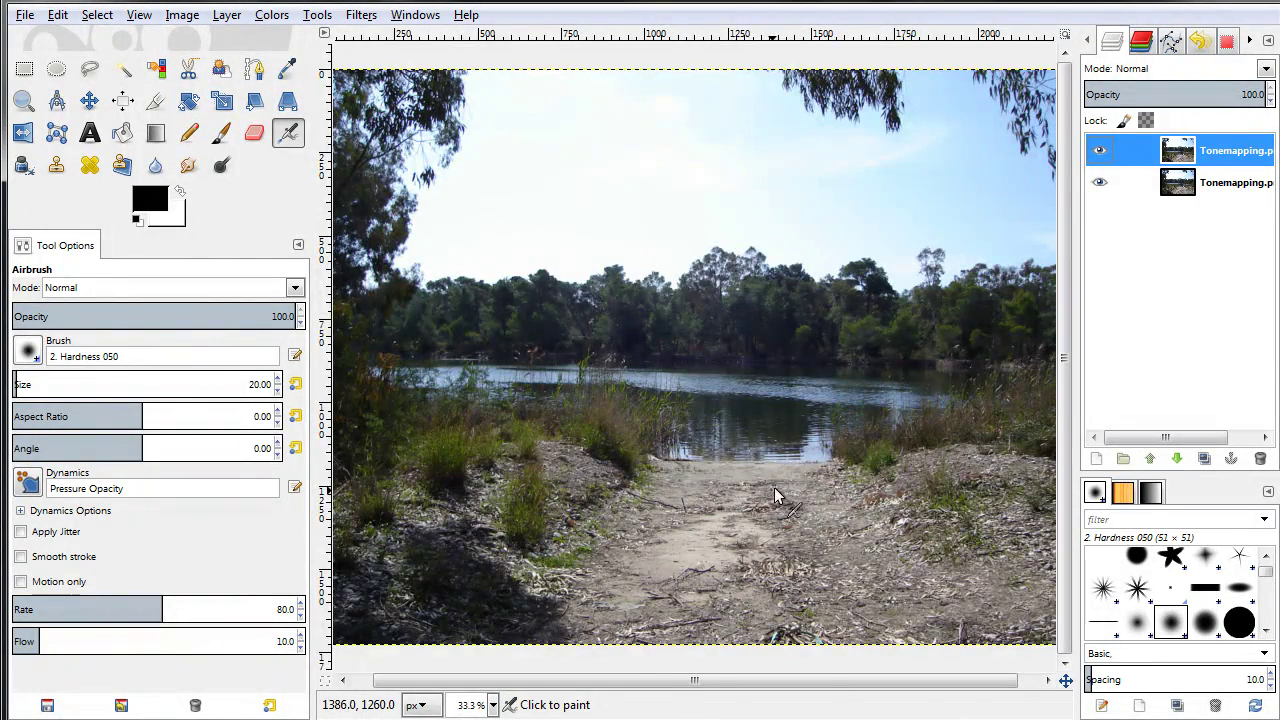
- Compare the filtered copy with the original up close by toggling the copy's visibility
scroll(778, 482, up, 4)
click(1100, 151)
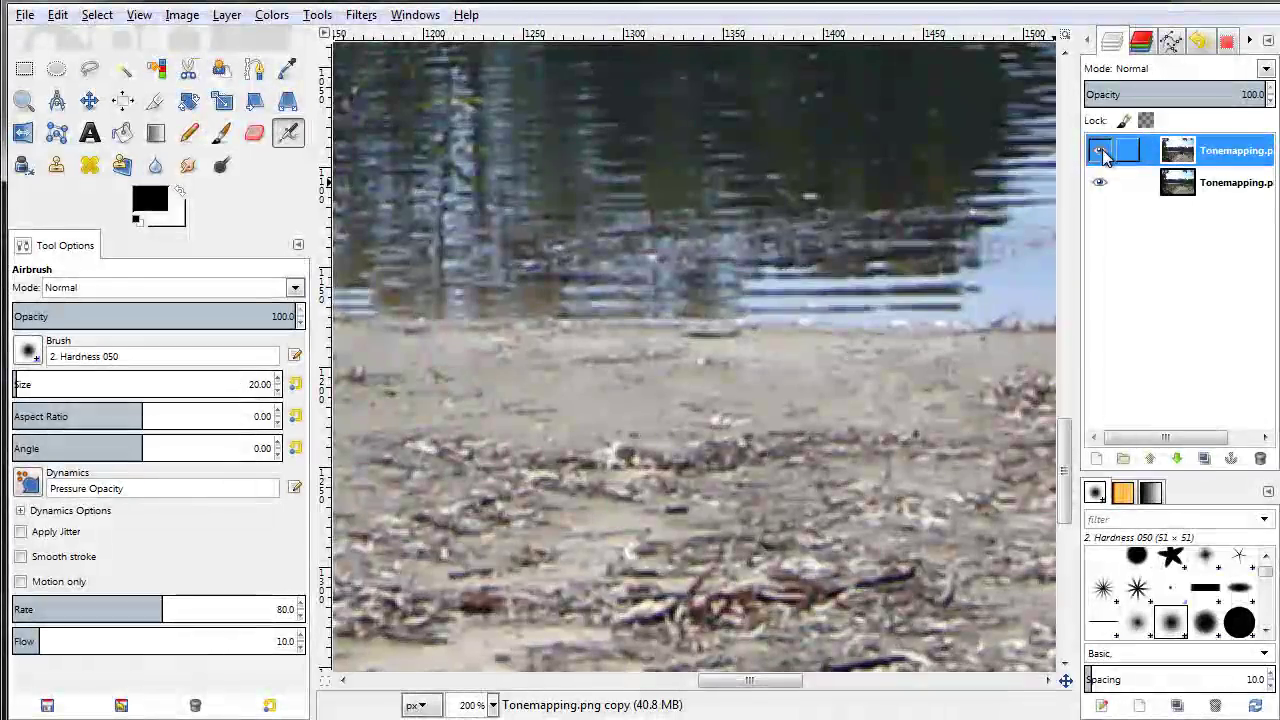
click(1100, 151)
click(1100, 151)
scroll(822, 282, down, 3)
scroll(800, 350, up, 5)
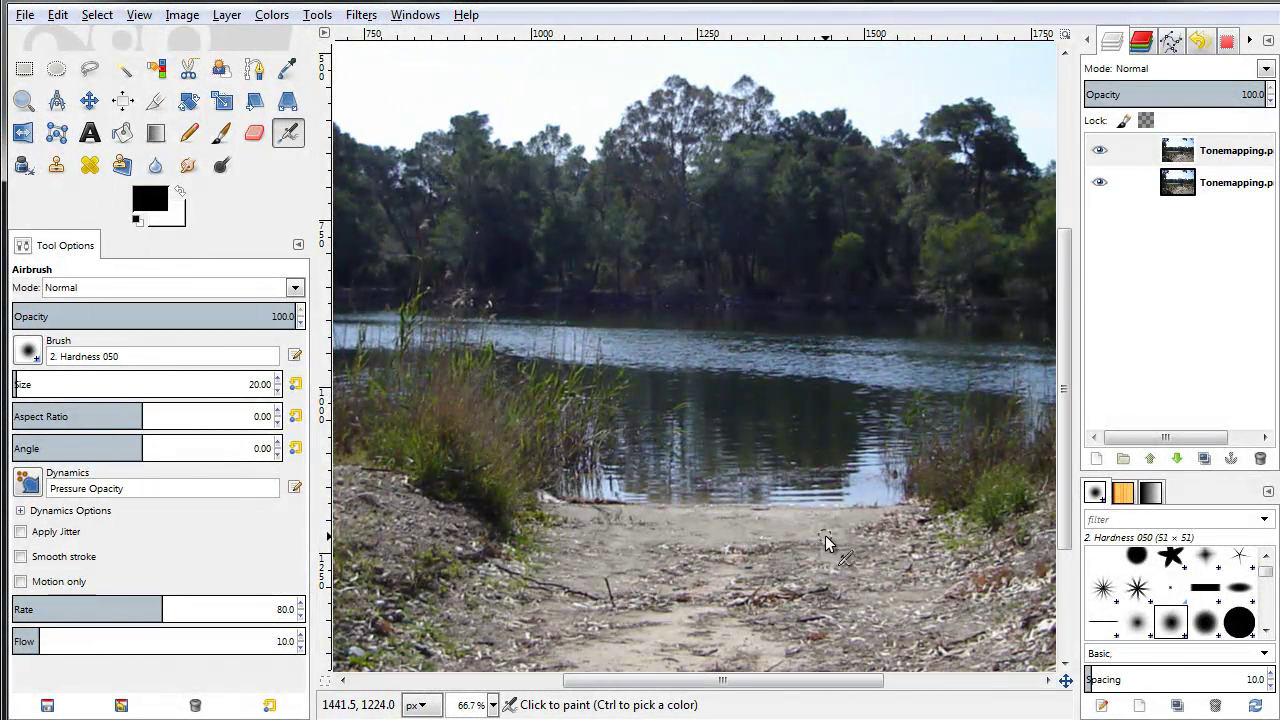
- Delete the blurred layer copy
click(1213, 150)
right_click(1213, 150)
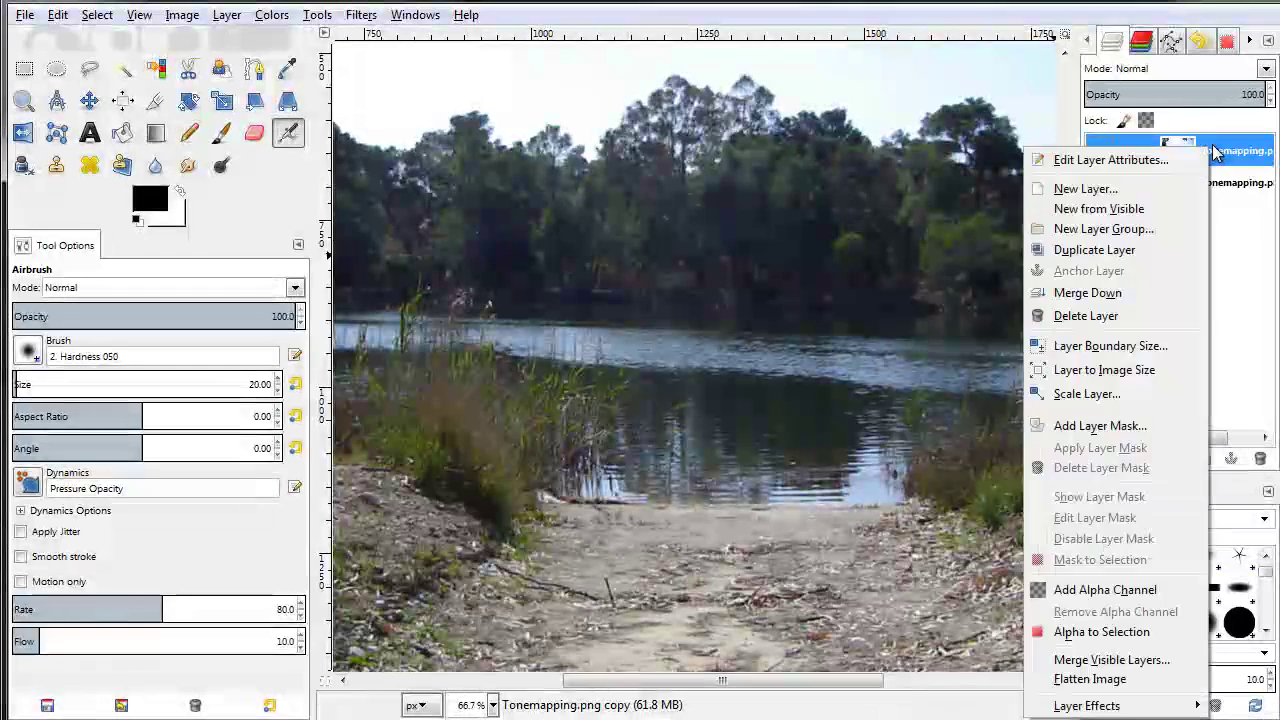
click(1141, 320)
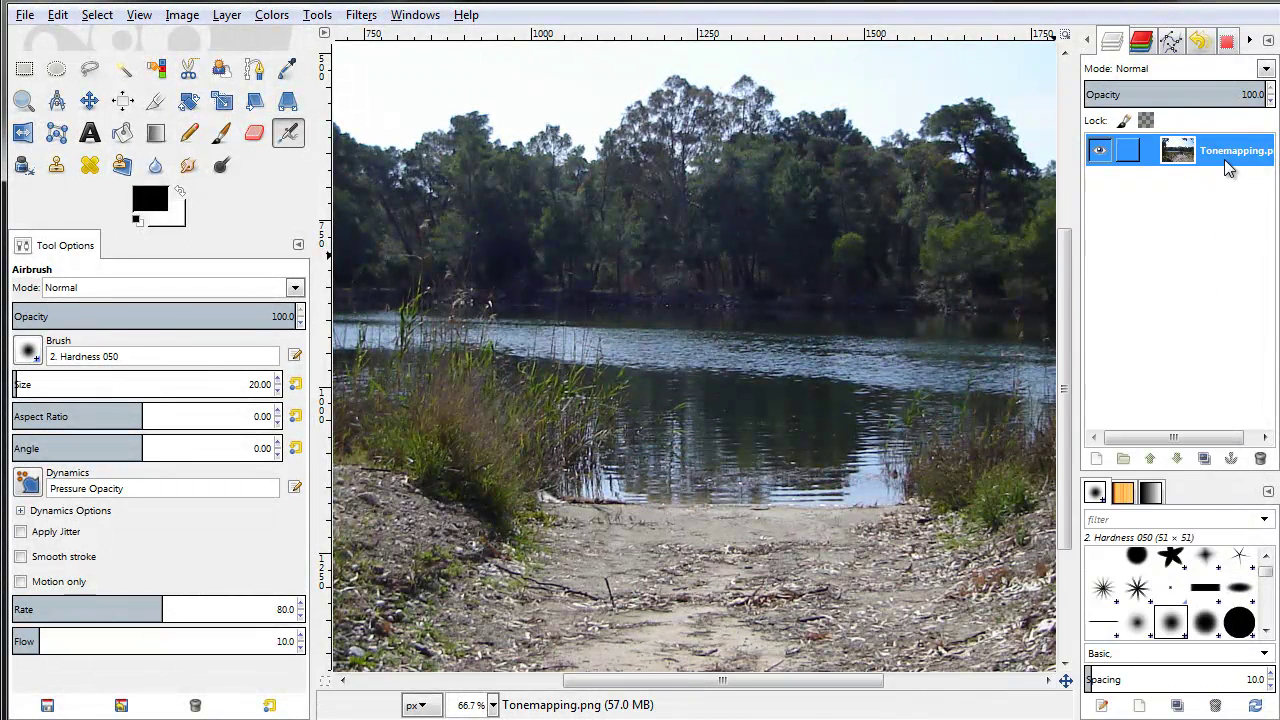
- Duplicate the original photo layer and reopen the Convolution Matrix filter on the copy with its values reset to defaults
right_click(1224, 159)
click(1145, 264)
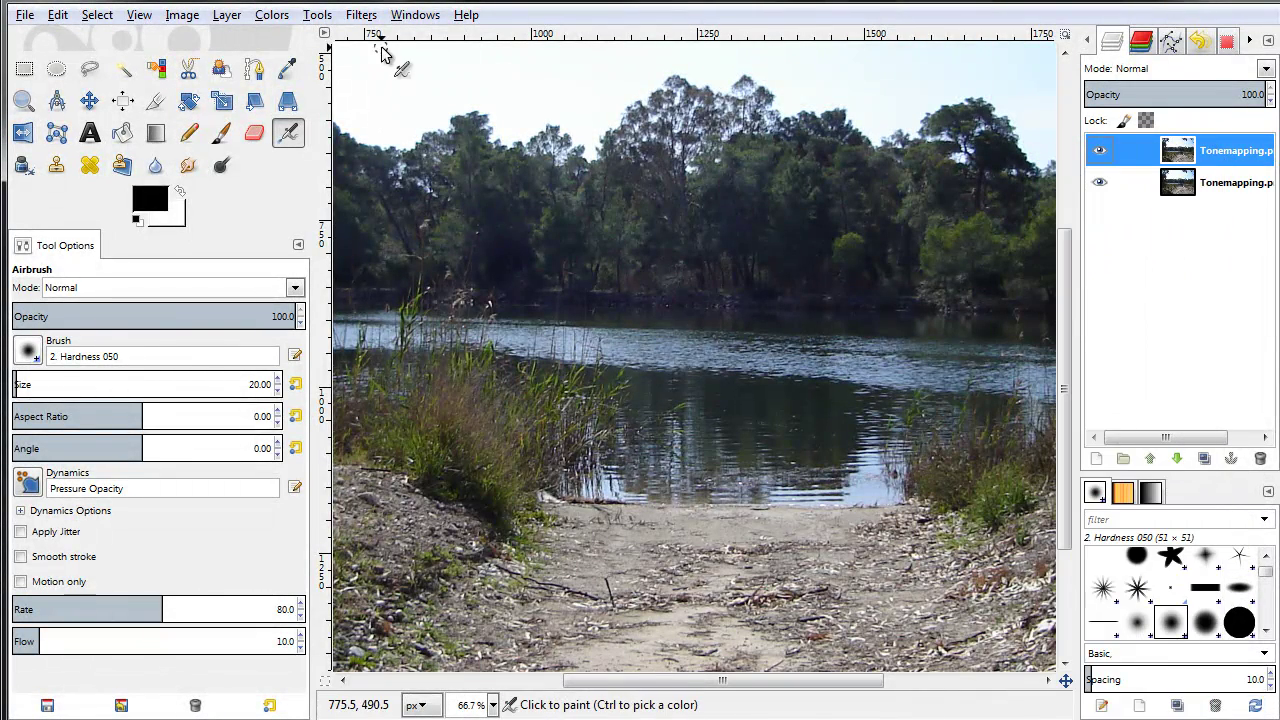
click(361, 14)
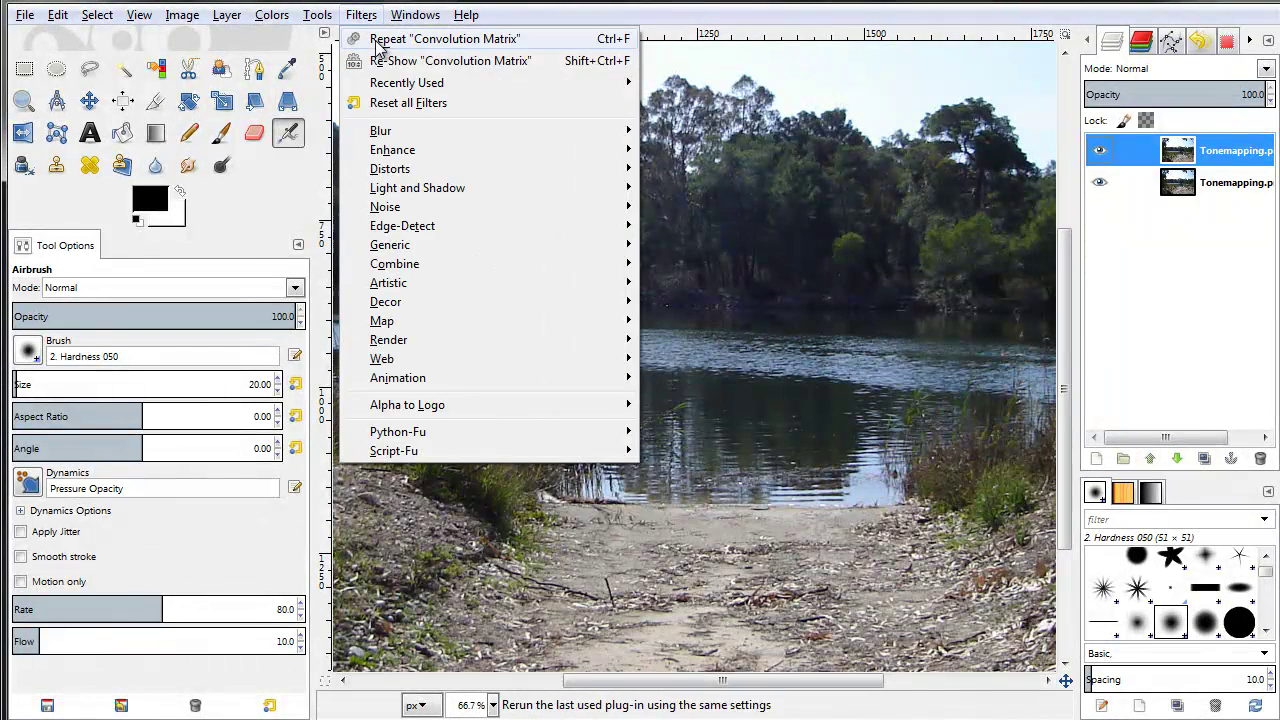
click(424, 62)
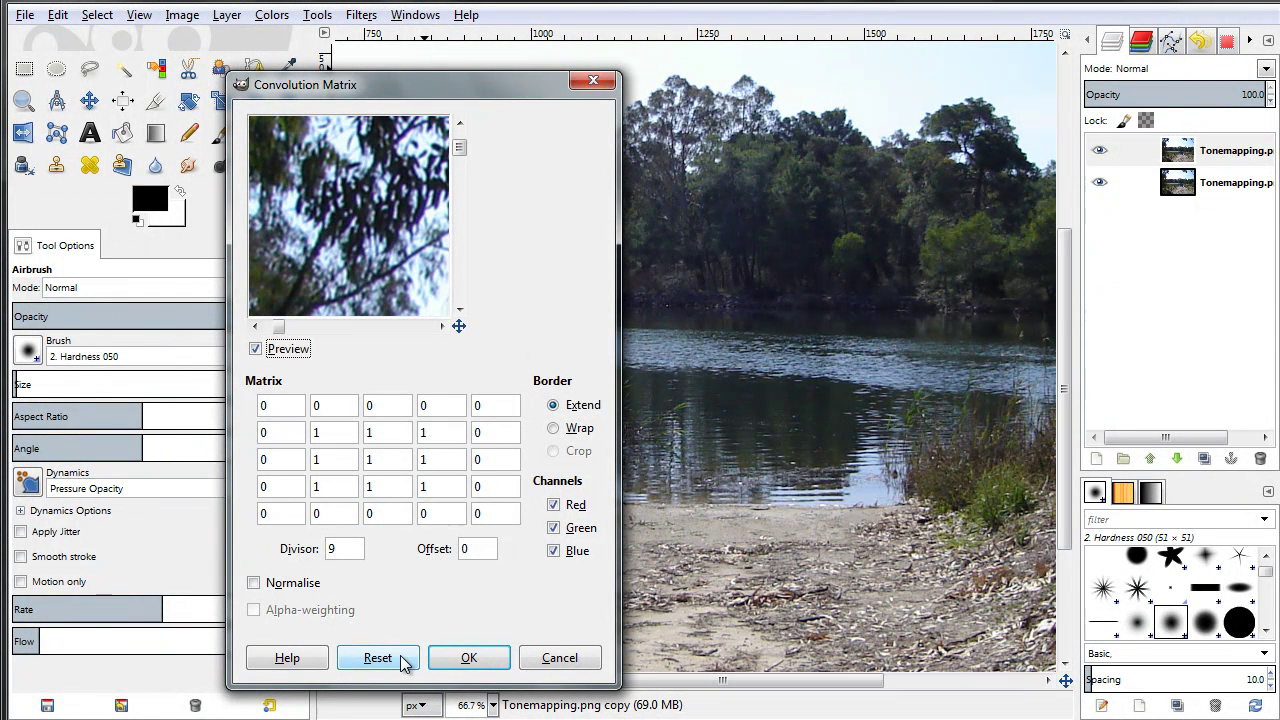
click(403, 663)
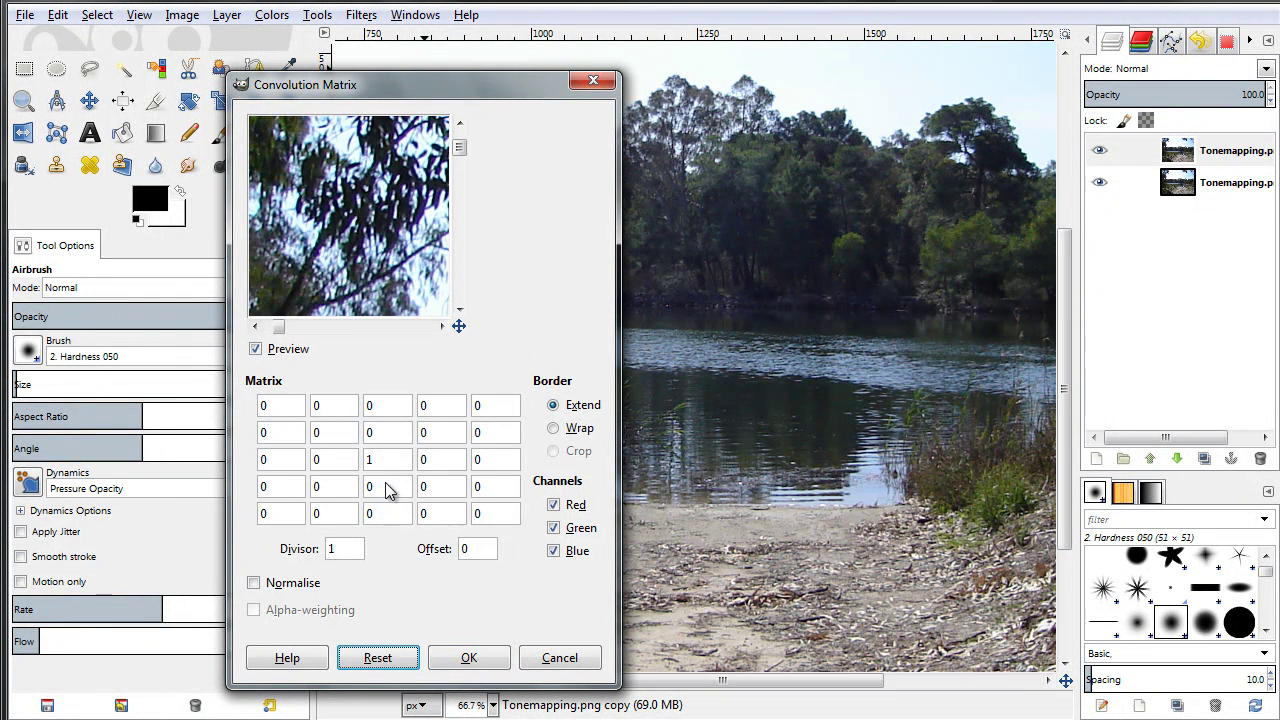
- Set the three central cells of the matrix's second row and the cell directly left of the centre to -1
double_click(316, 433)
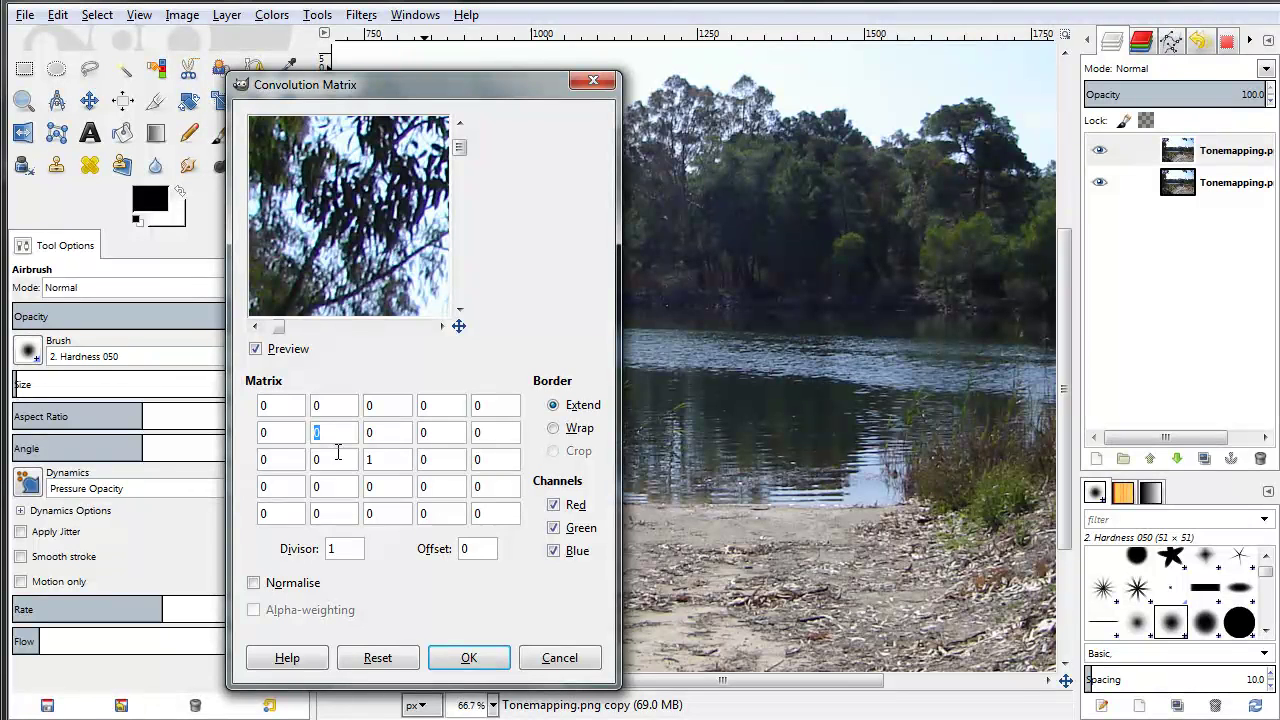
text(1)
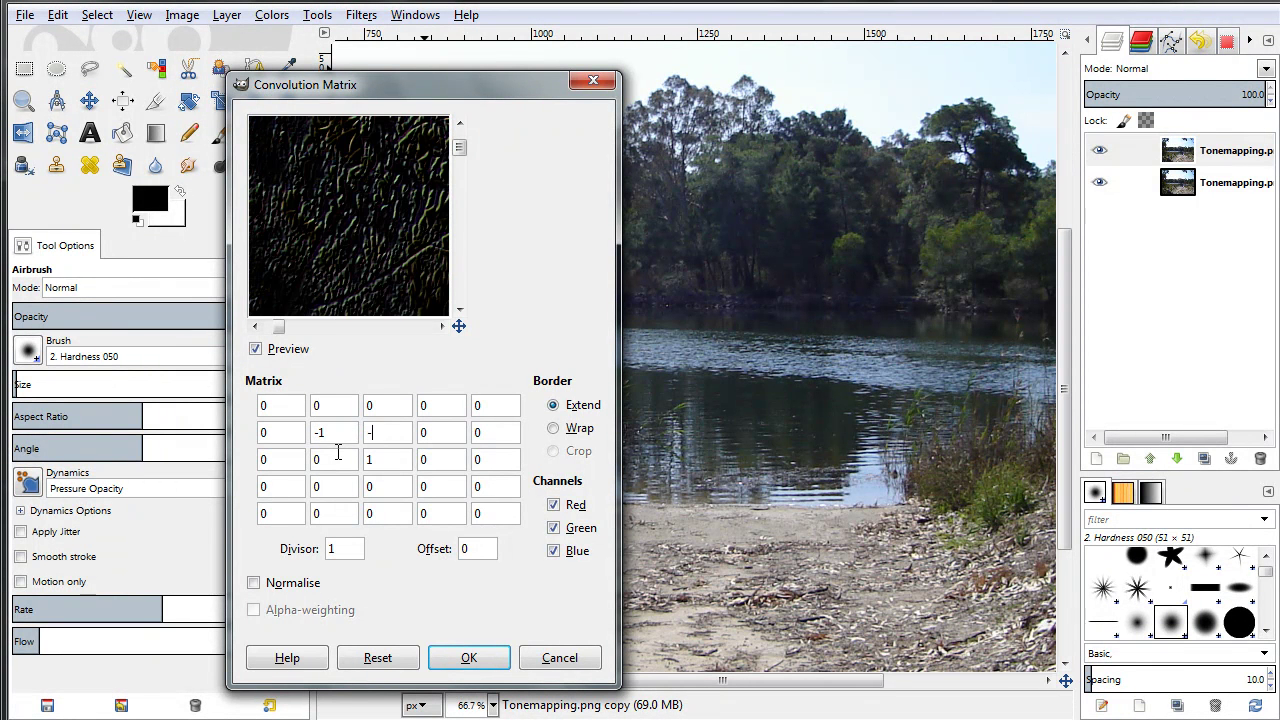
text(-1)
key(Tab)
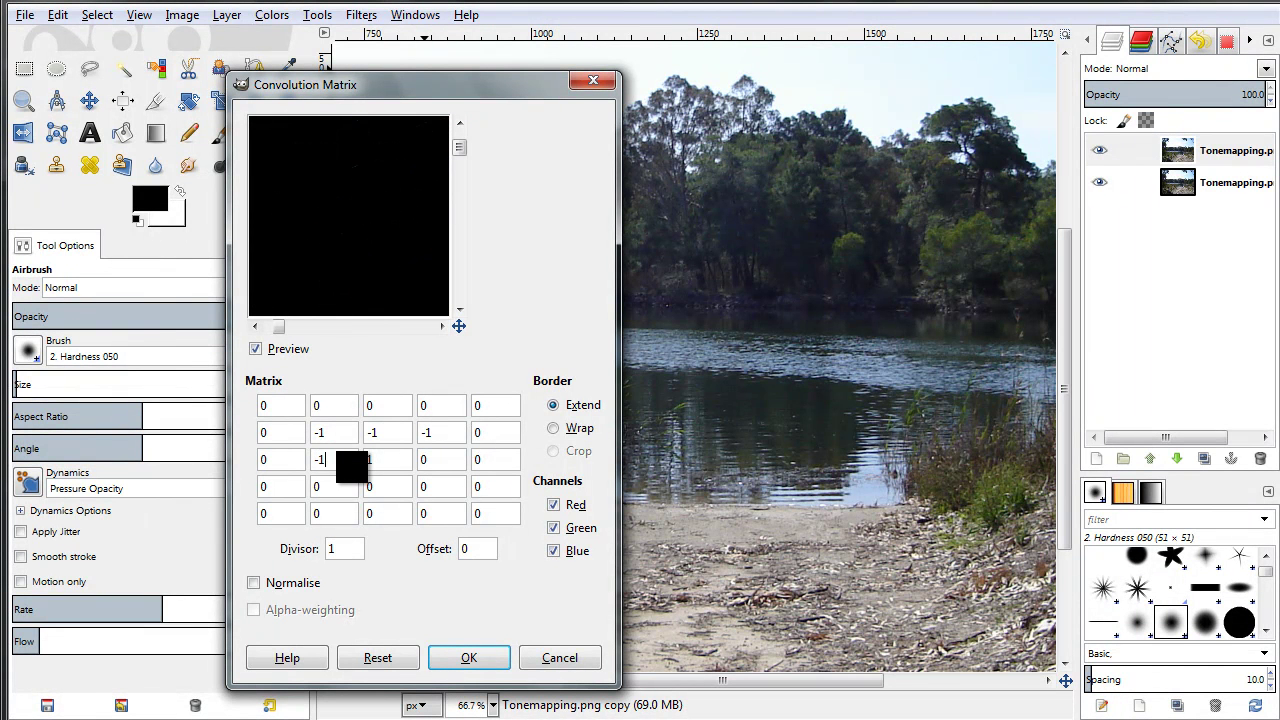
- Set the matrix's centre cell to 8 and the remaining cells around it in the inner 3×3 block to -1
text(8)
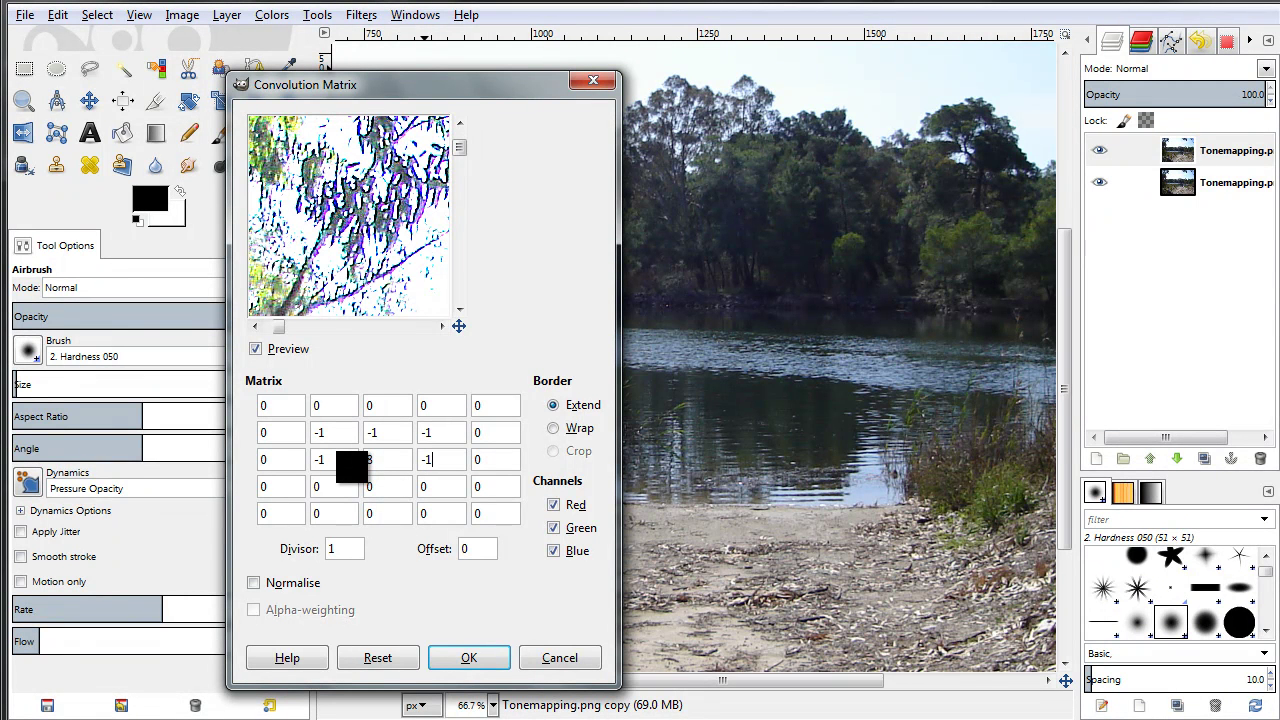
key(Tab)
text(-1)
key(Tab)
text(-1)
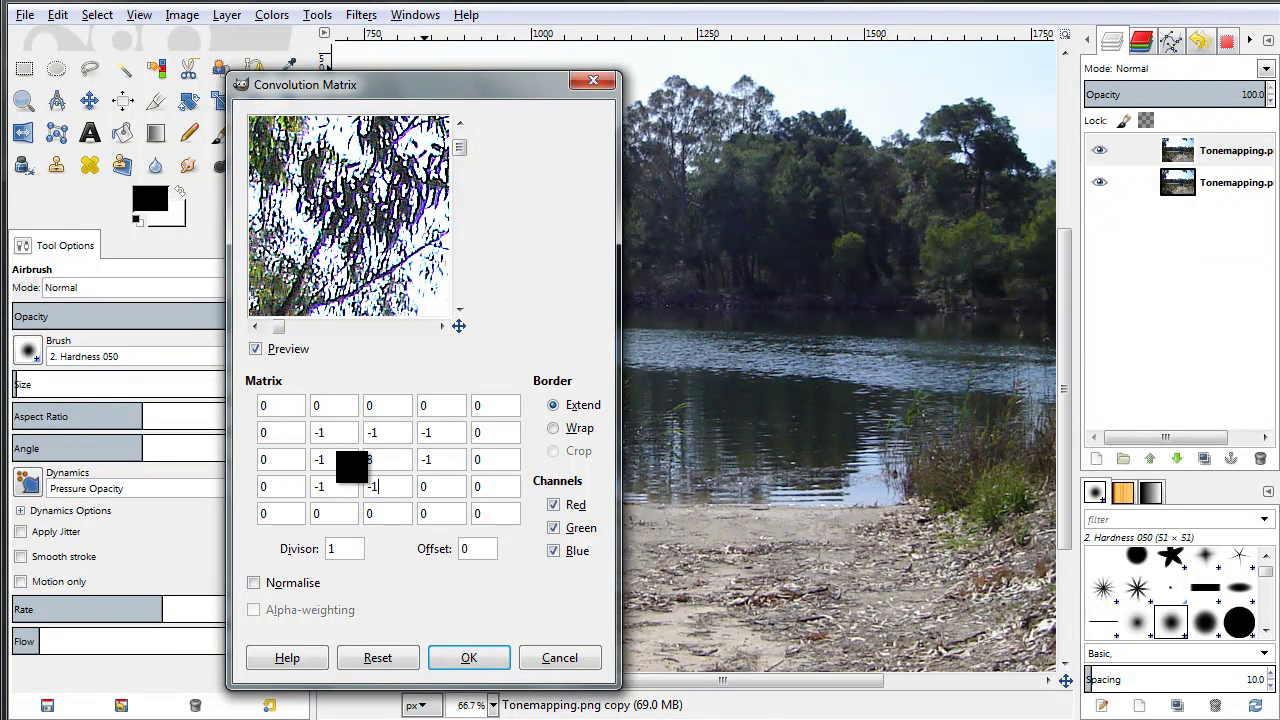
key(Tab)
text(-1)
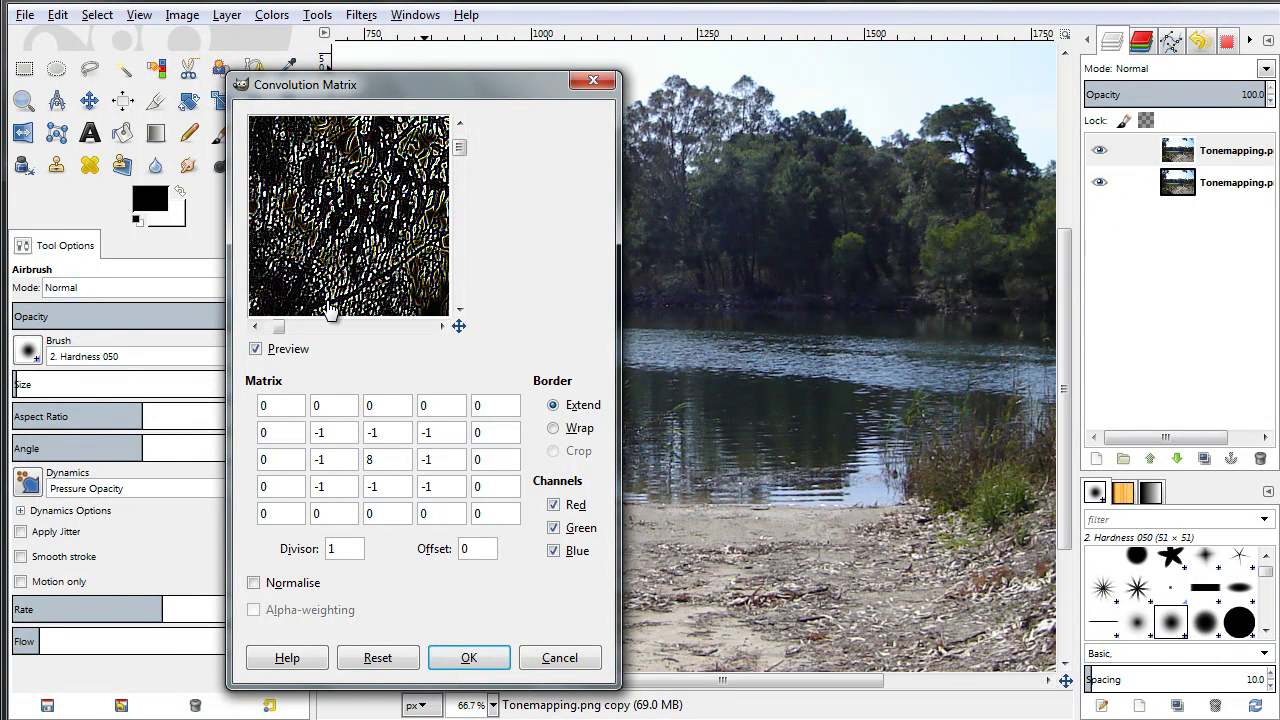
- Try a divisor of 9, set it back to 1, and apply the edge-detection matrix to the layer copy
double_click(341, 548)
text(9)
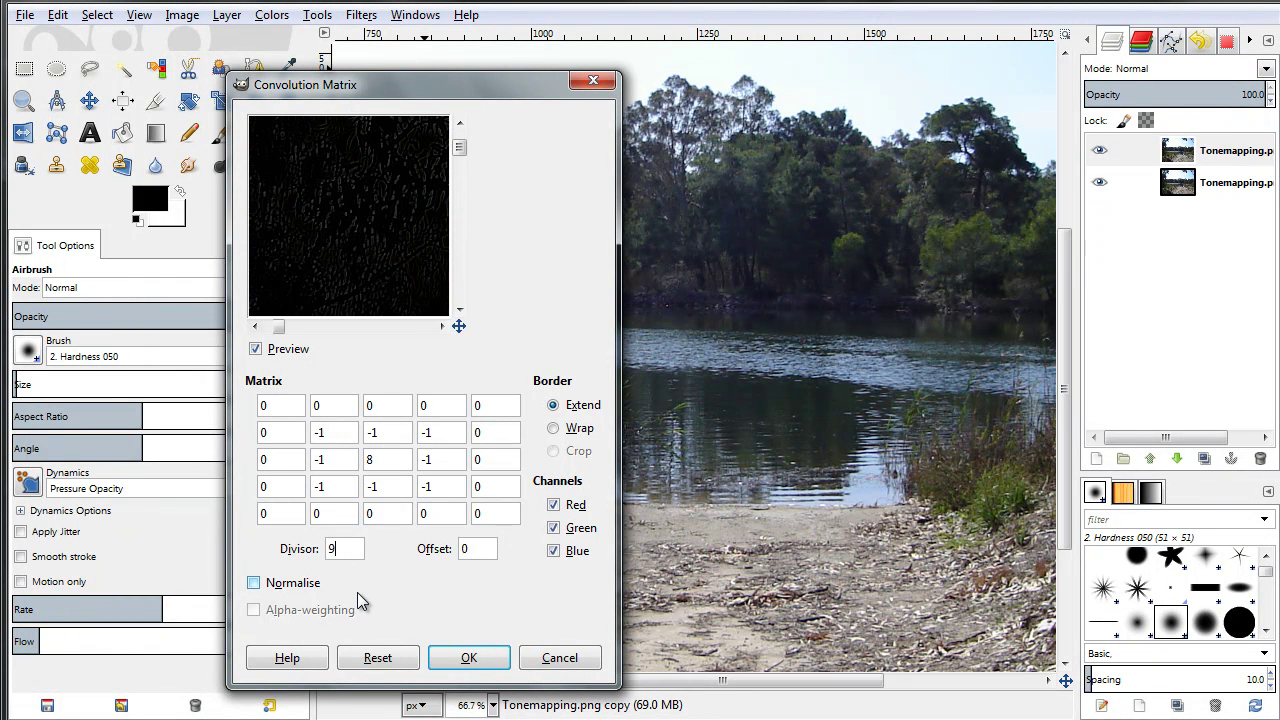
key(BackSpace)
text(1)
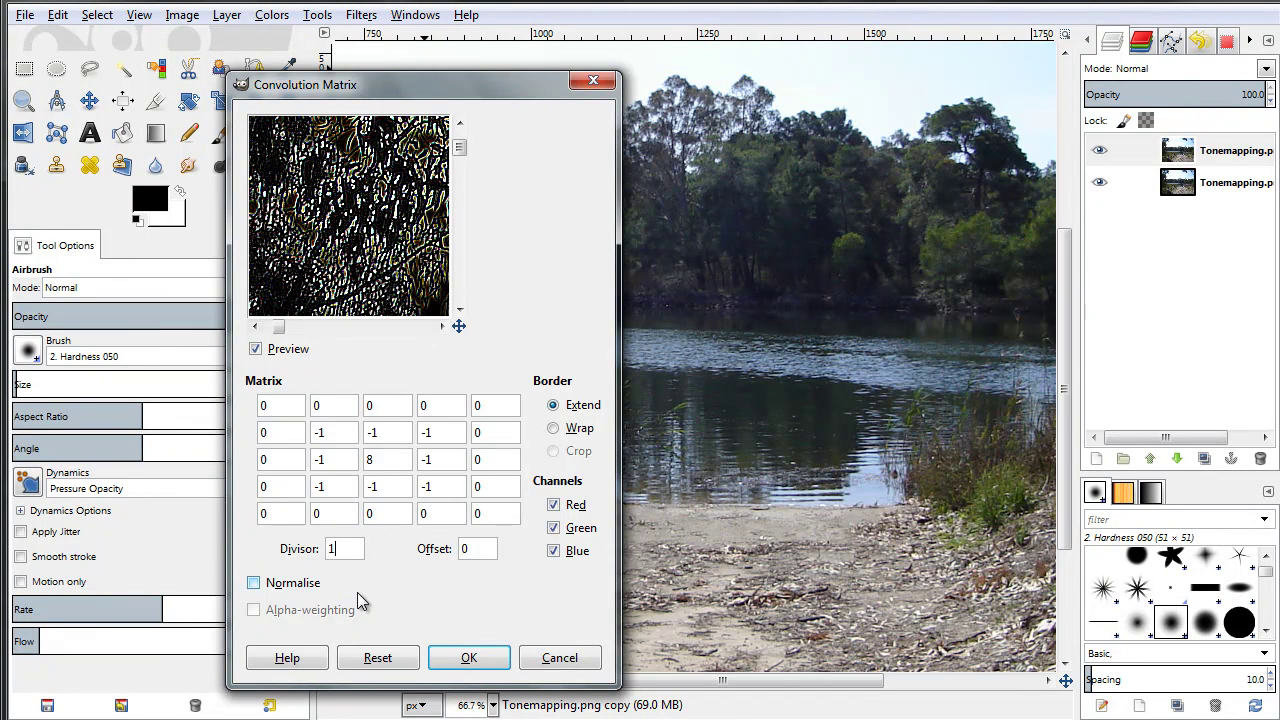
click(478, 660)
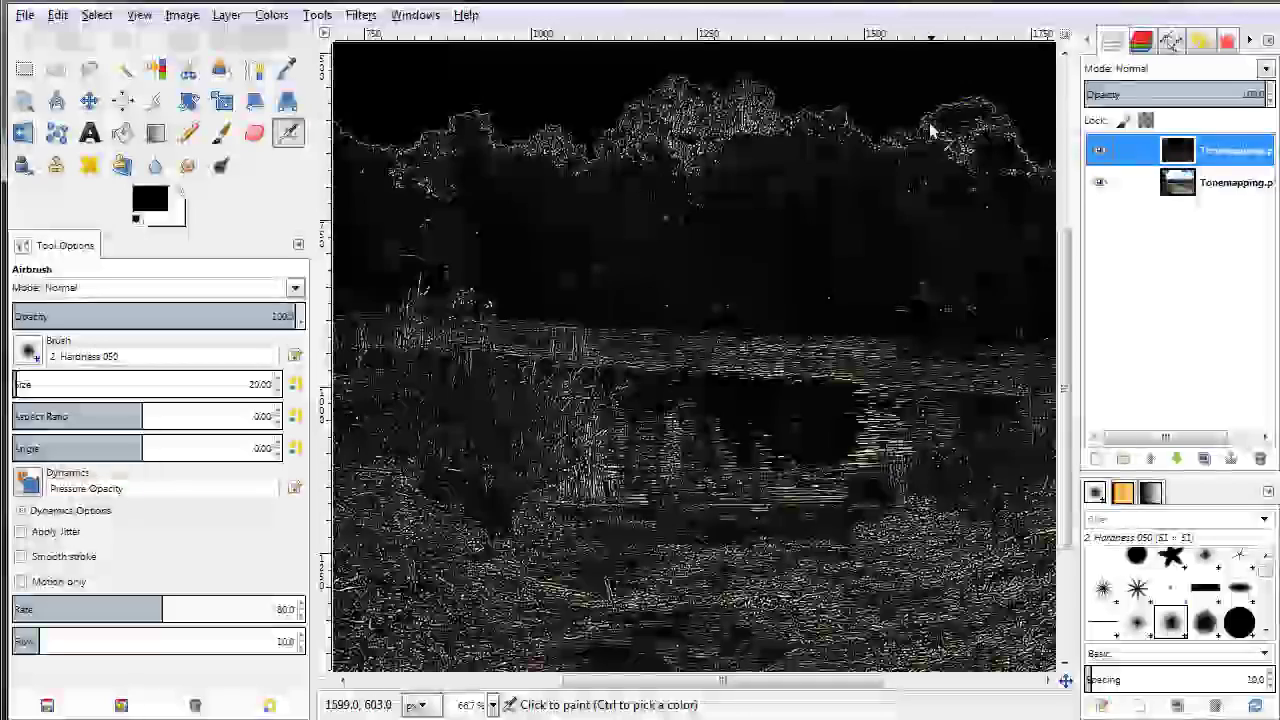
- Delete the edge-detected layer copy after viewing it at a smaller zoom
key(bracketright)
key(bracketright)
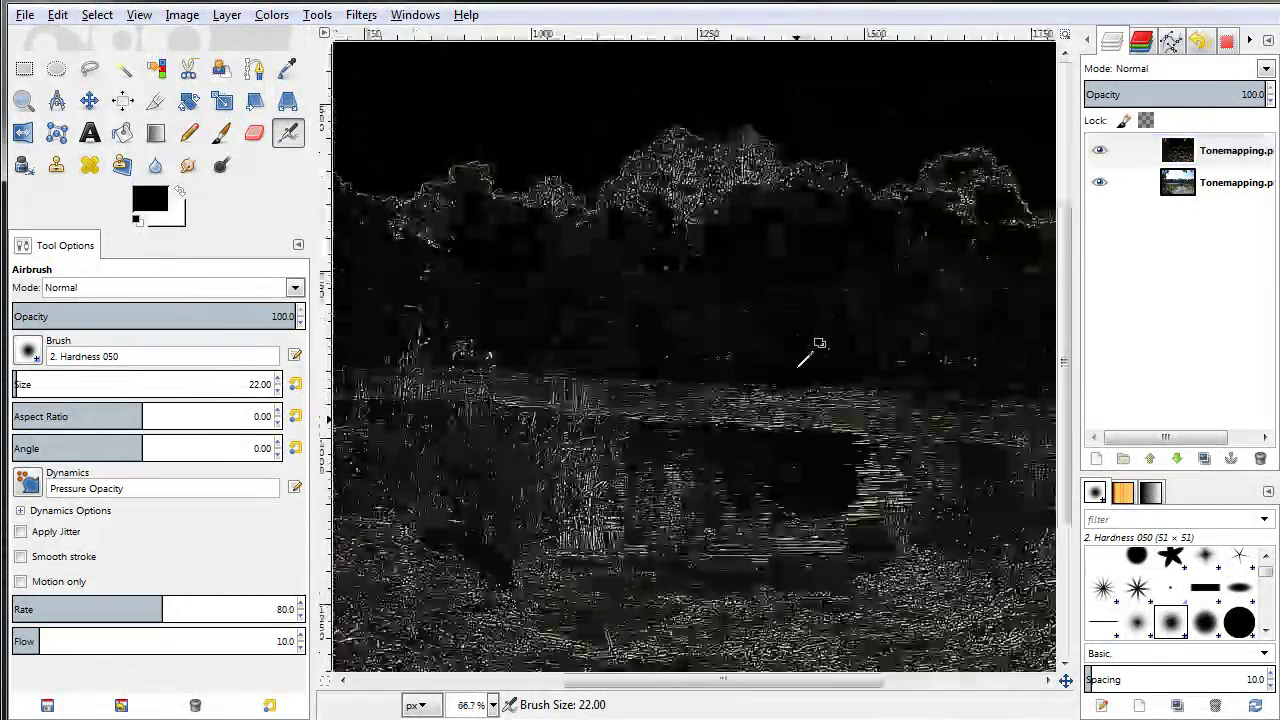
key(1)
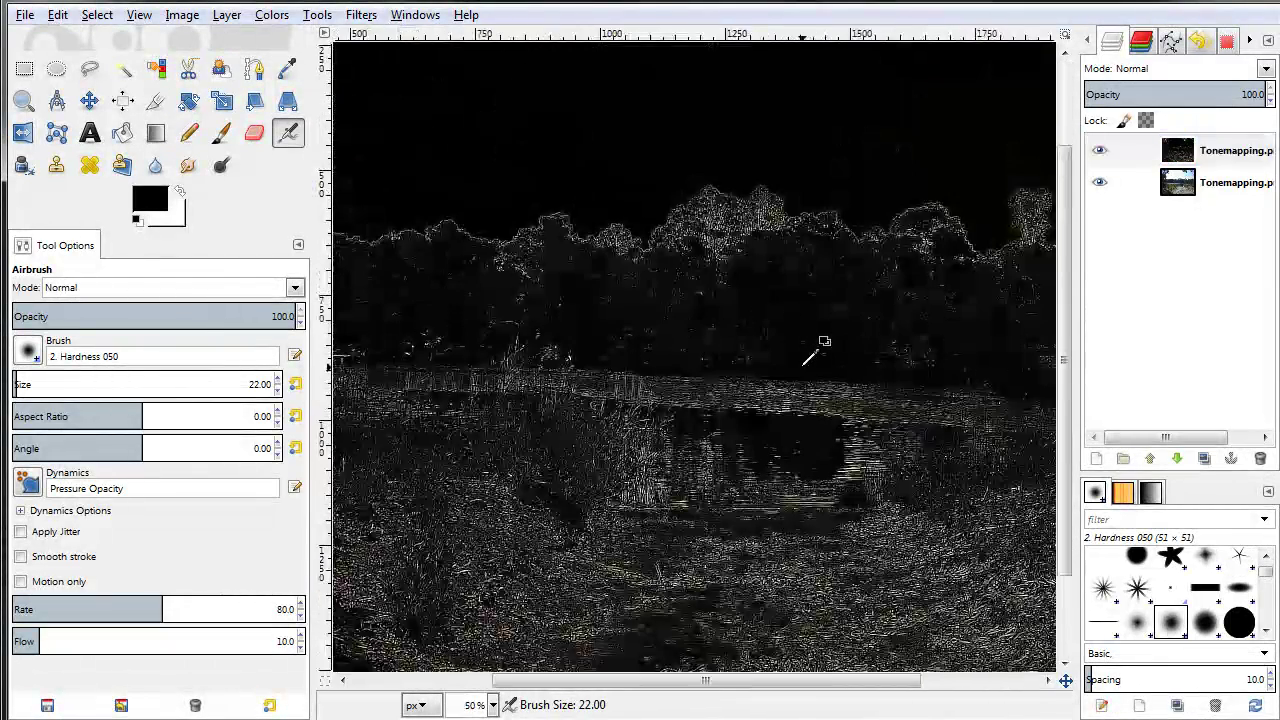
key(shift+2)
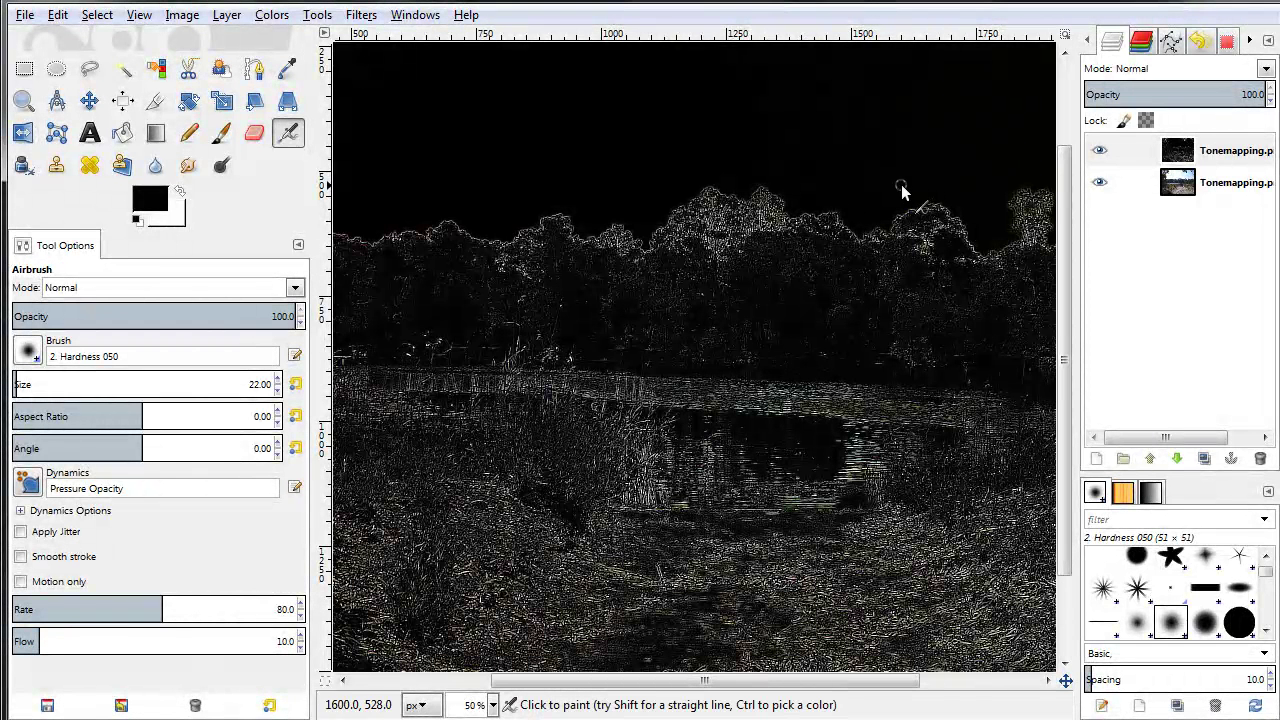
click(1222, 160)
right_click(1222, 160)
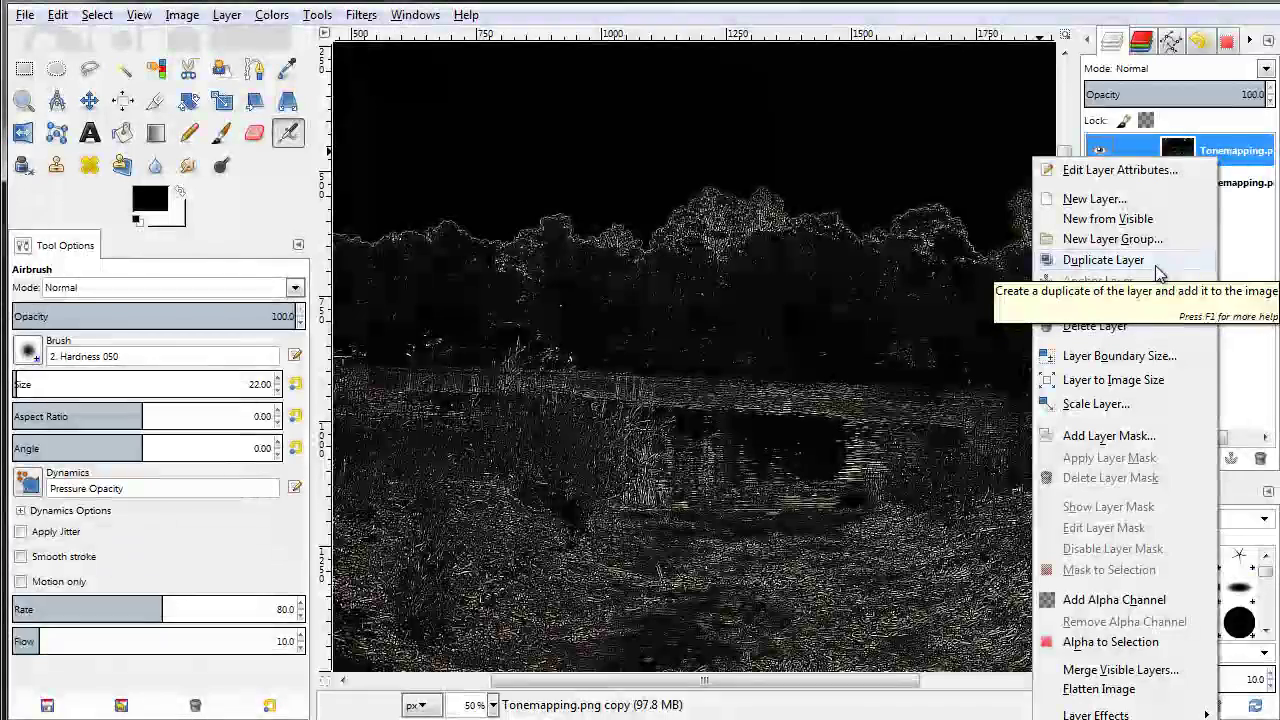
click(1155, 328)
- Duplicate the remaining photo layer and reopen the Convolution Matrix filter on the new copy with default values restored
right_click(1213, 157)
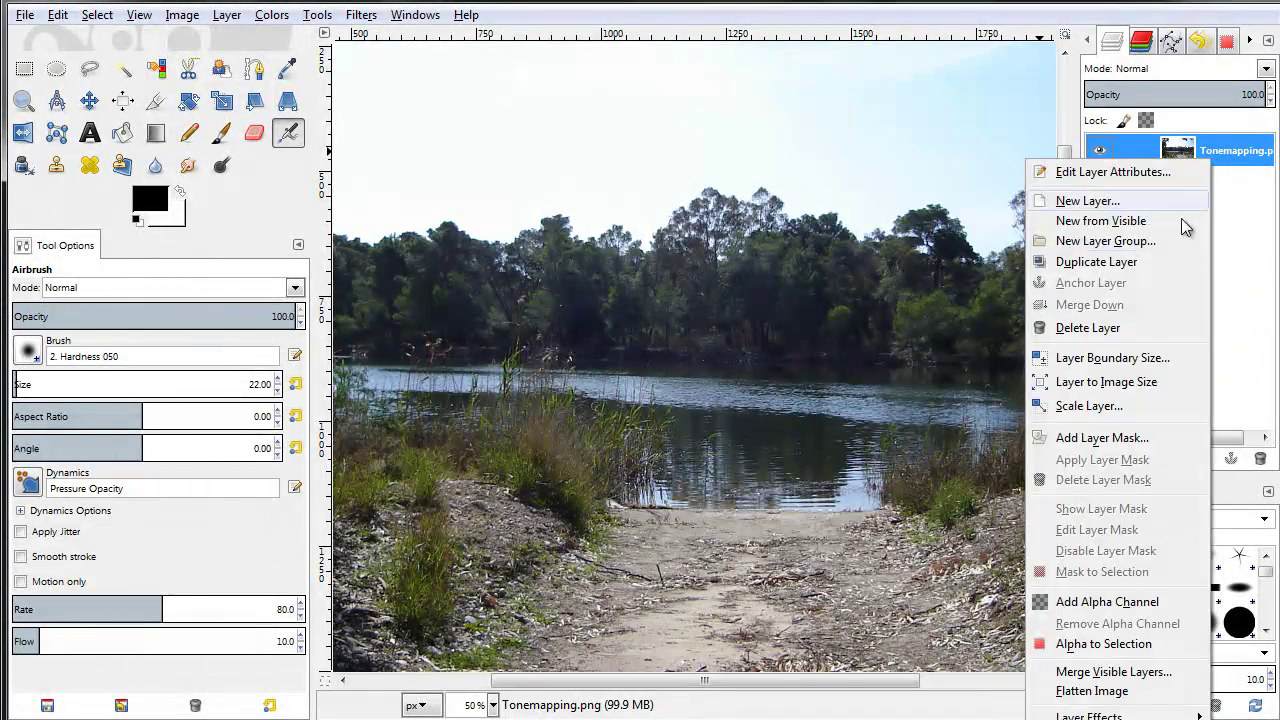
click(1174, 261)
click(361, 15)
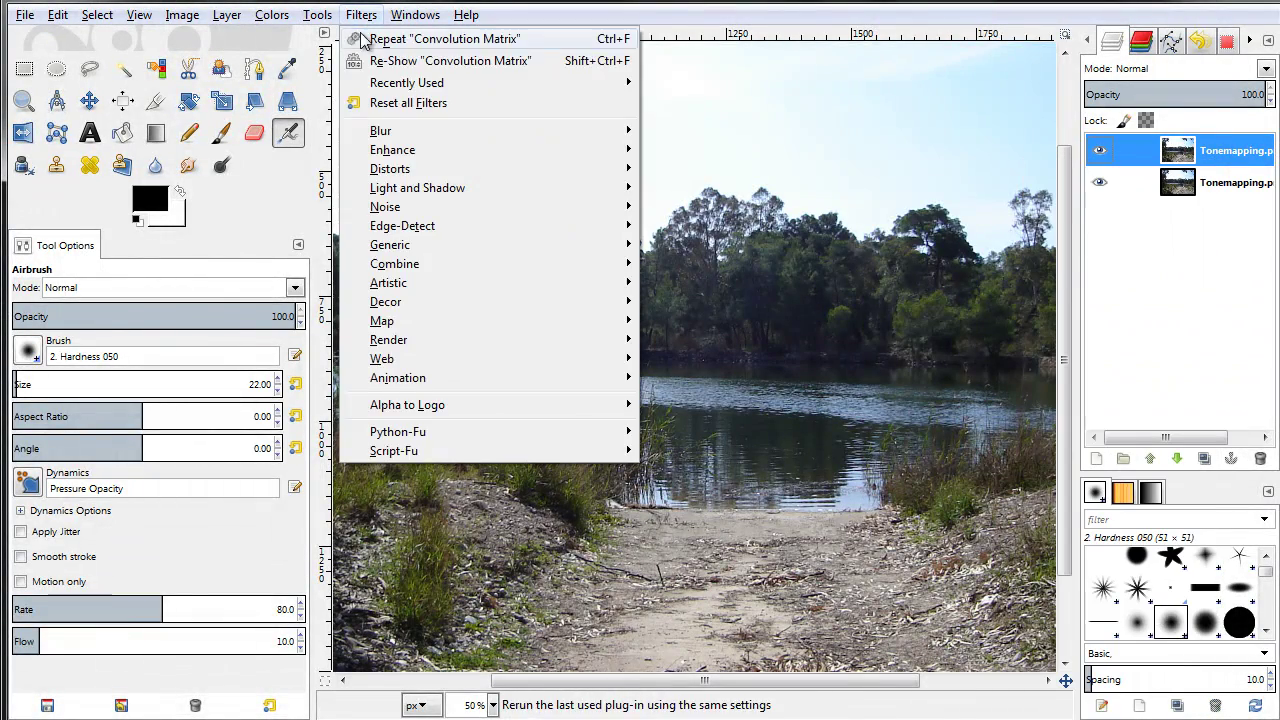
click(425, 62)
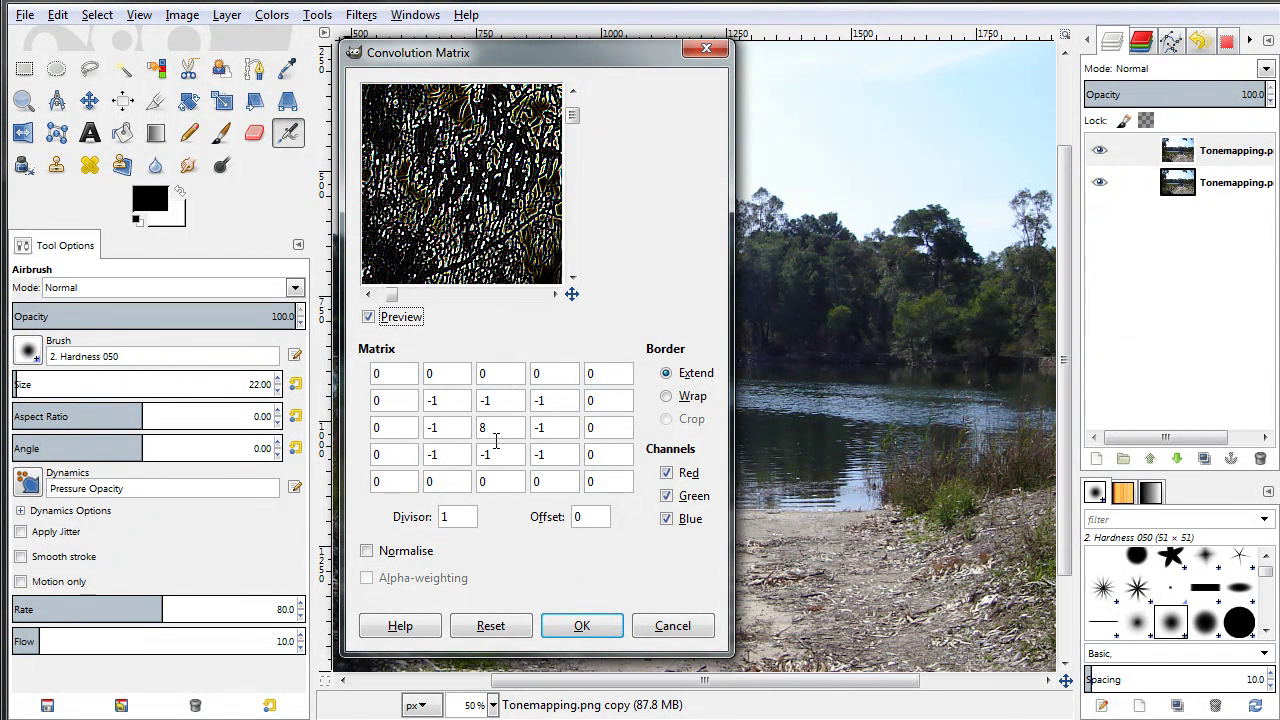
click(521, 626)
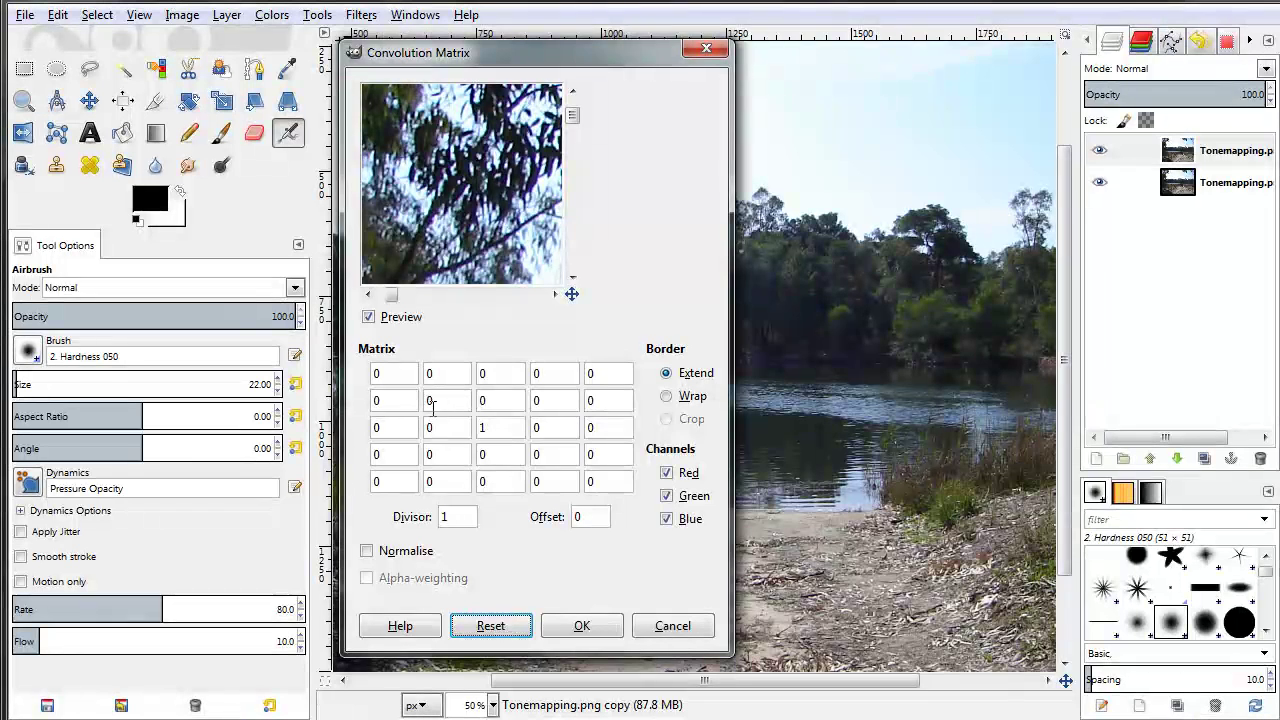
- Set the matrix's centre cell to 5 and the cells directly above, left and right of it to -1
double_click(481, 401)
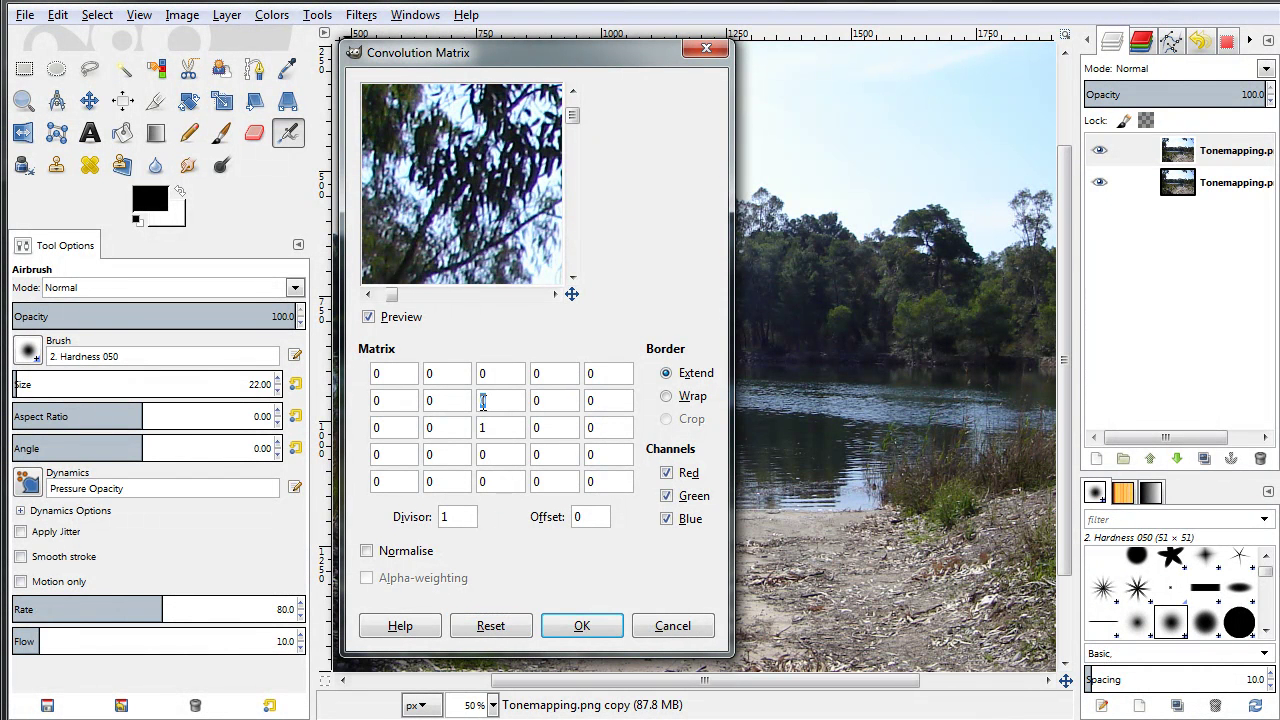
text(-1)
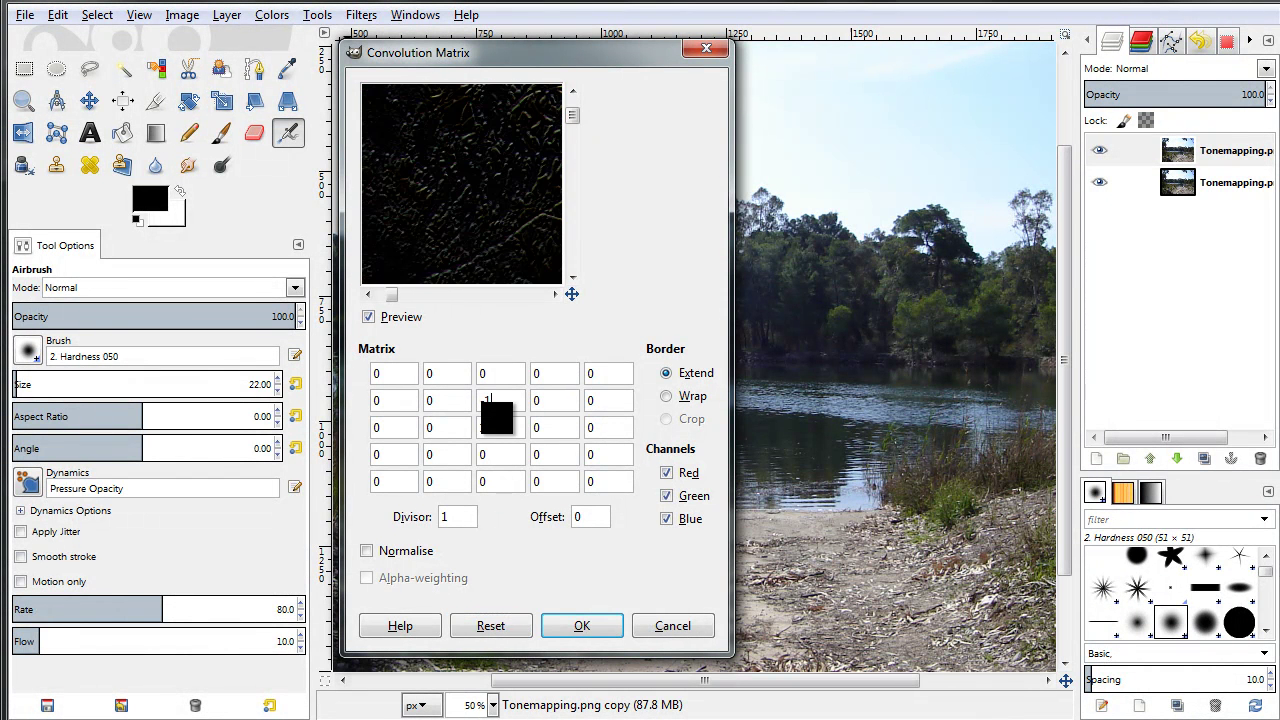
key(Tab)
key(Tab)
key(Tab)
text(-1)
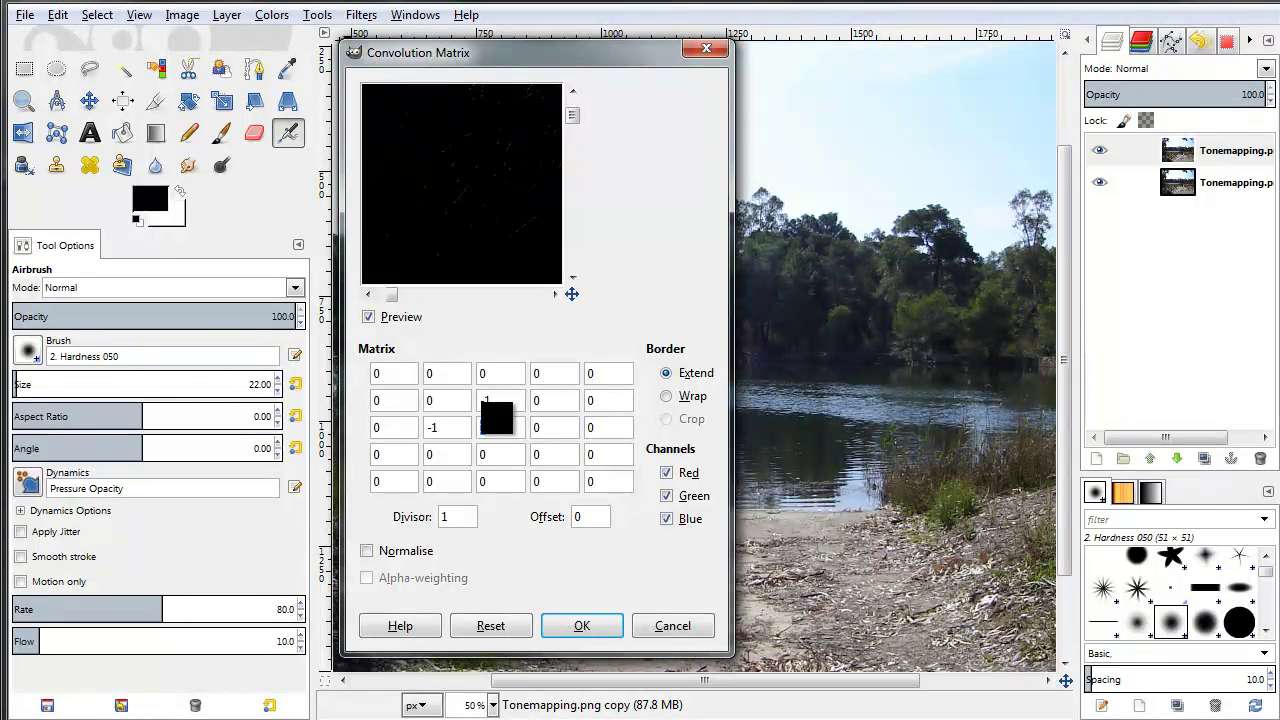
key(Tab)
text(-1)
key(Tab)
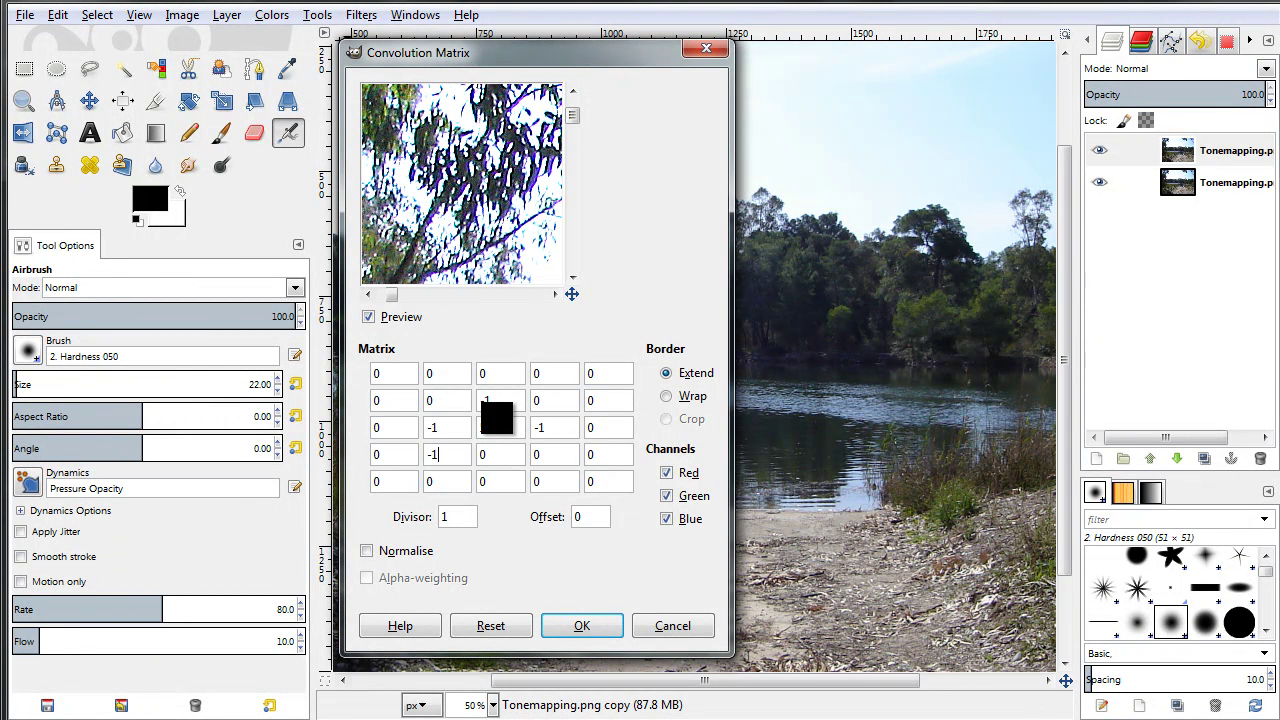
- Enter 0 diagonally below-left of the matrix's centre and -1 directly below the centre, and apply the sharpening matrix to the layer copy
text(-1)
key(Tab)
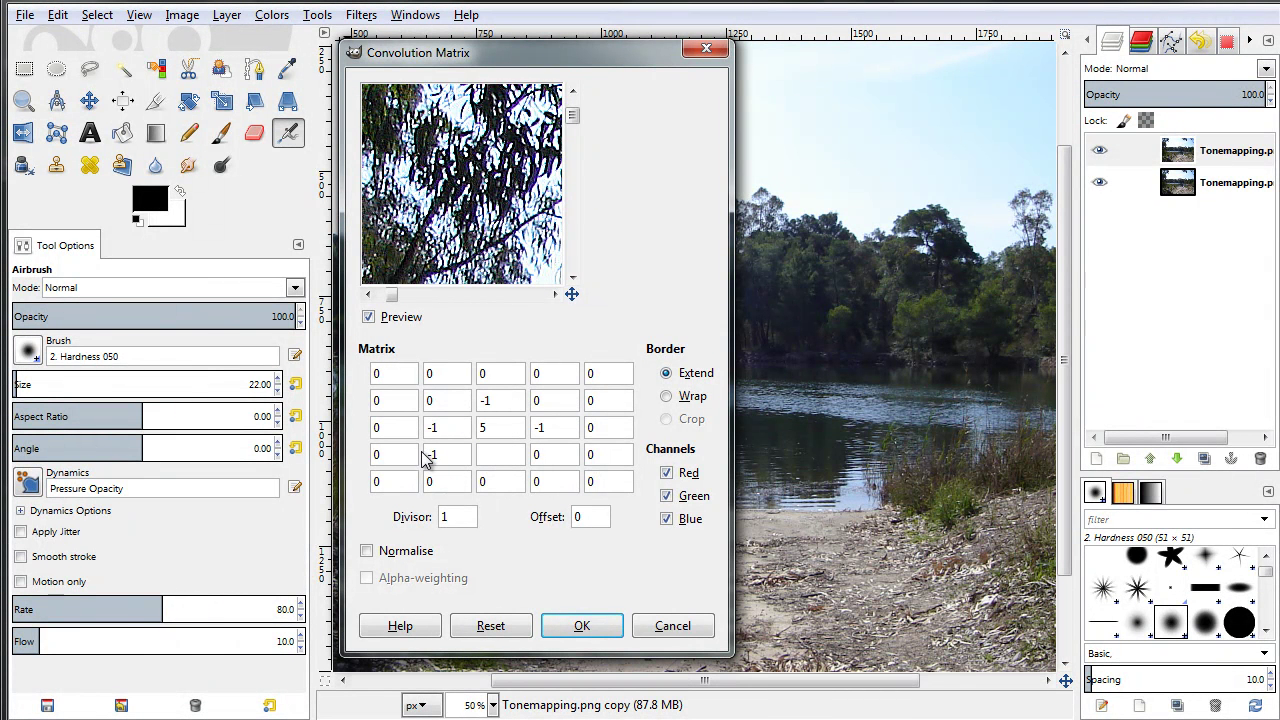
text(0)
key(Tab)
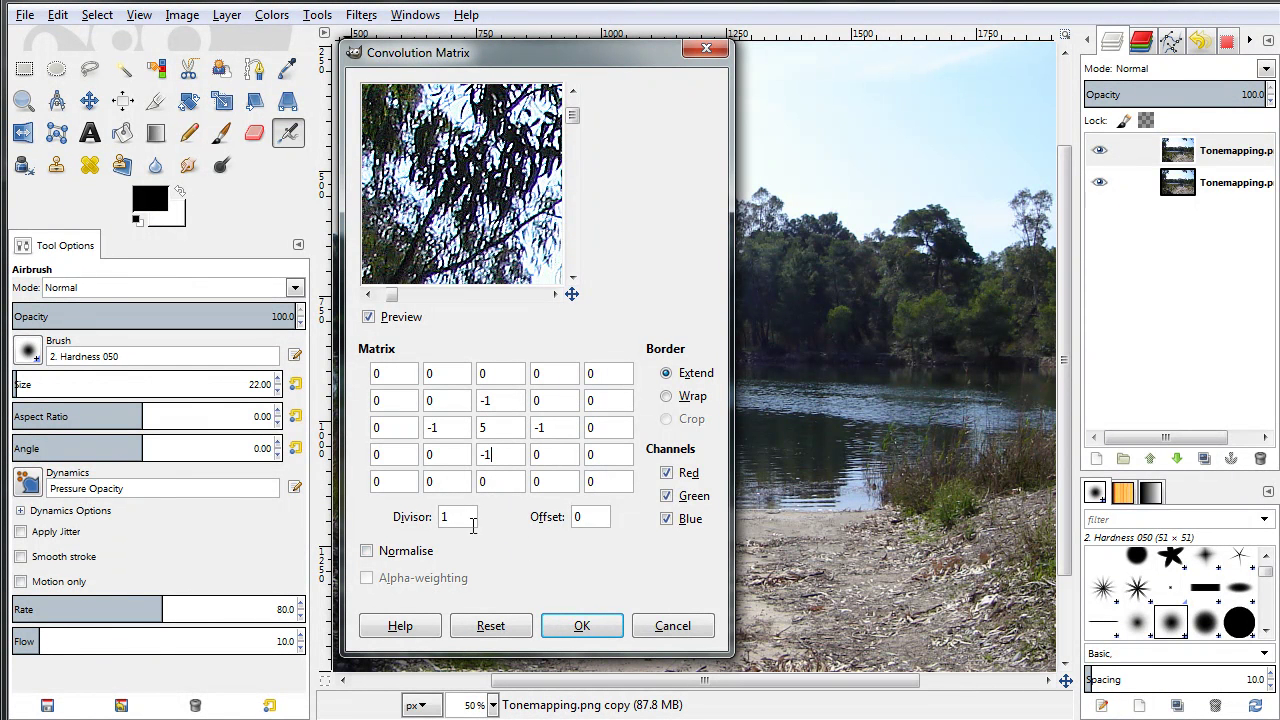
click(590, 628)
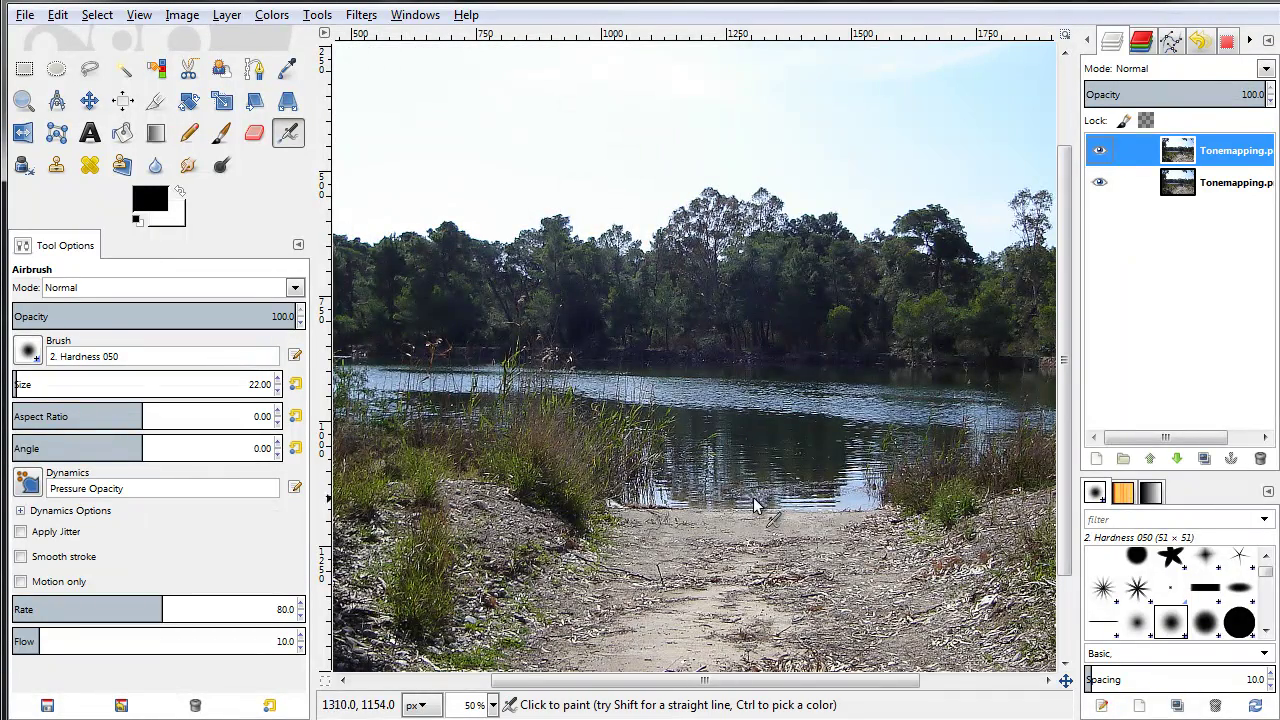
- Compare the sharpened copy with the original along the shoreline by hiding and showing the top layer
ctrl+scroll(776, 538, up, 5)
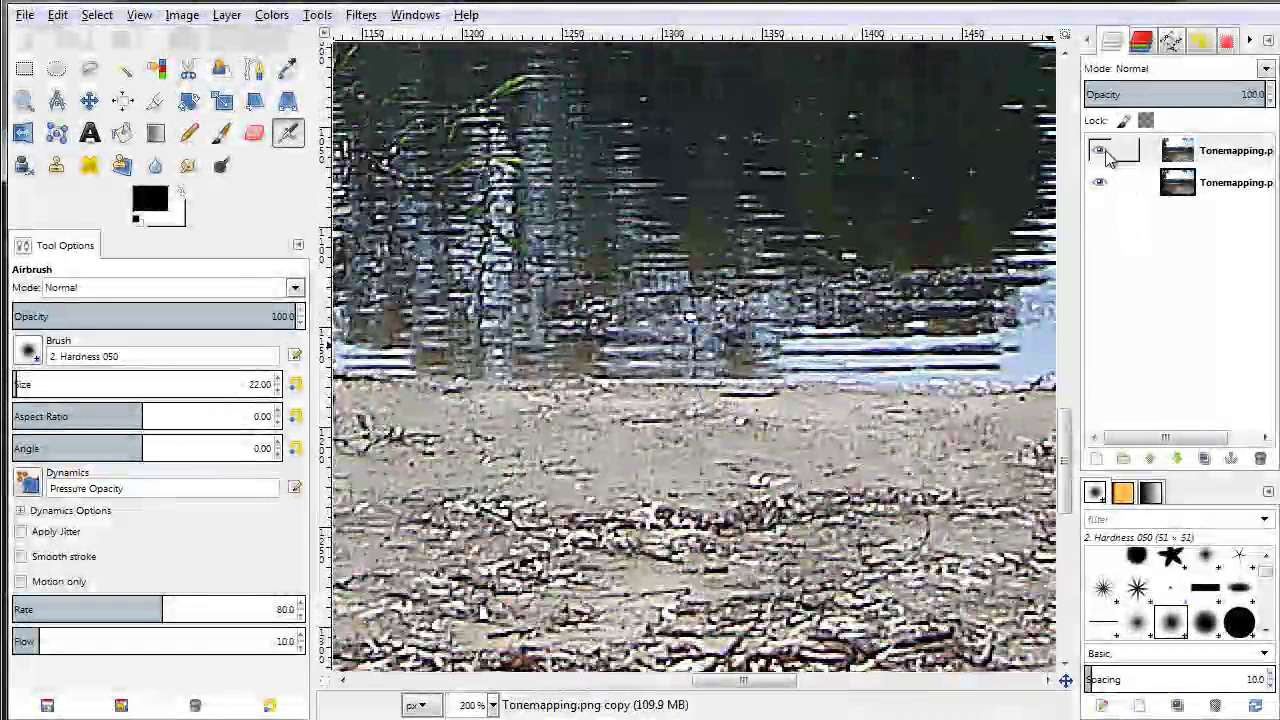
click(1099, 152)
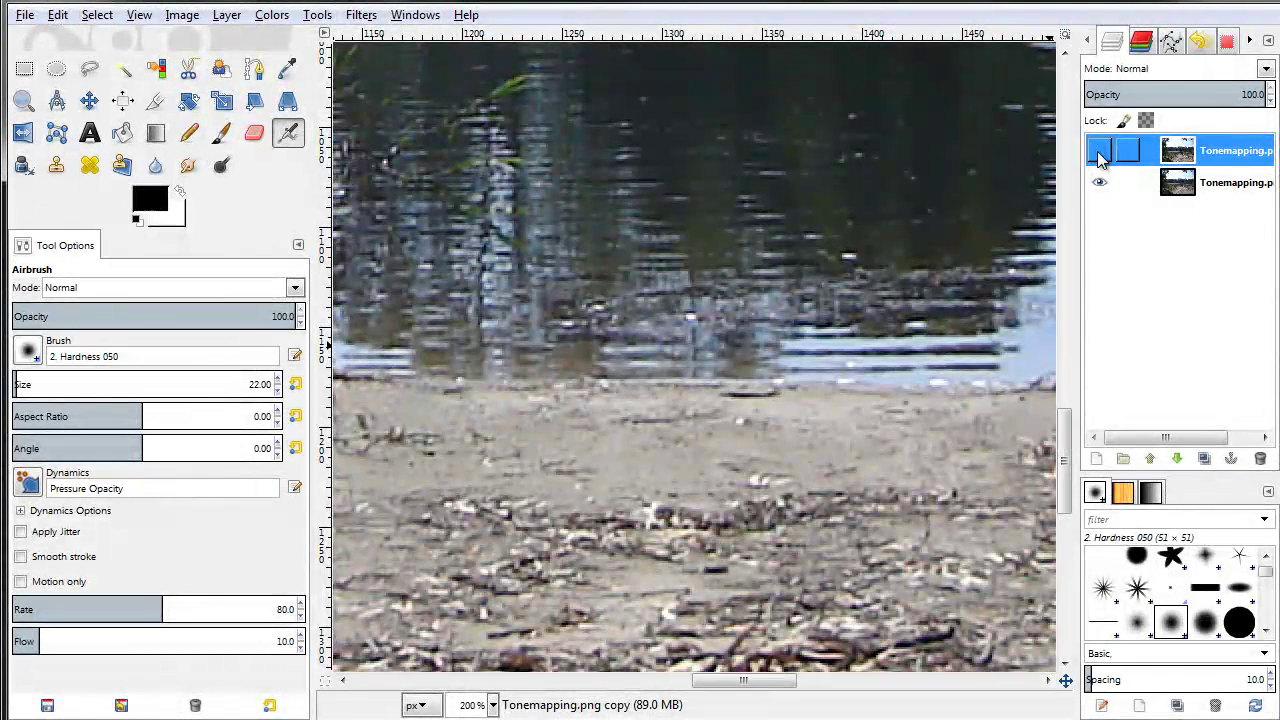
click(1099, 152)
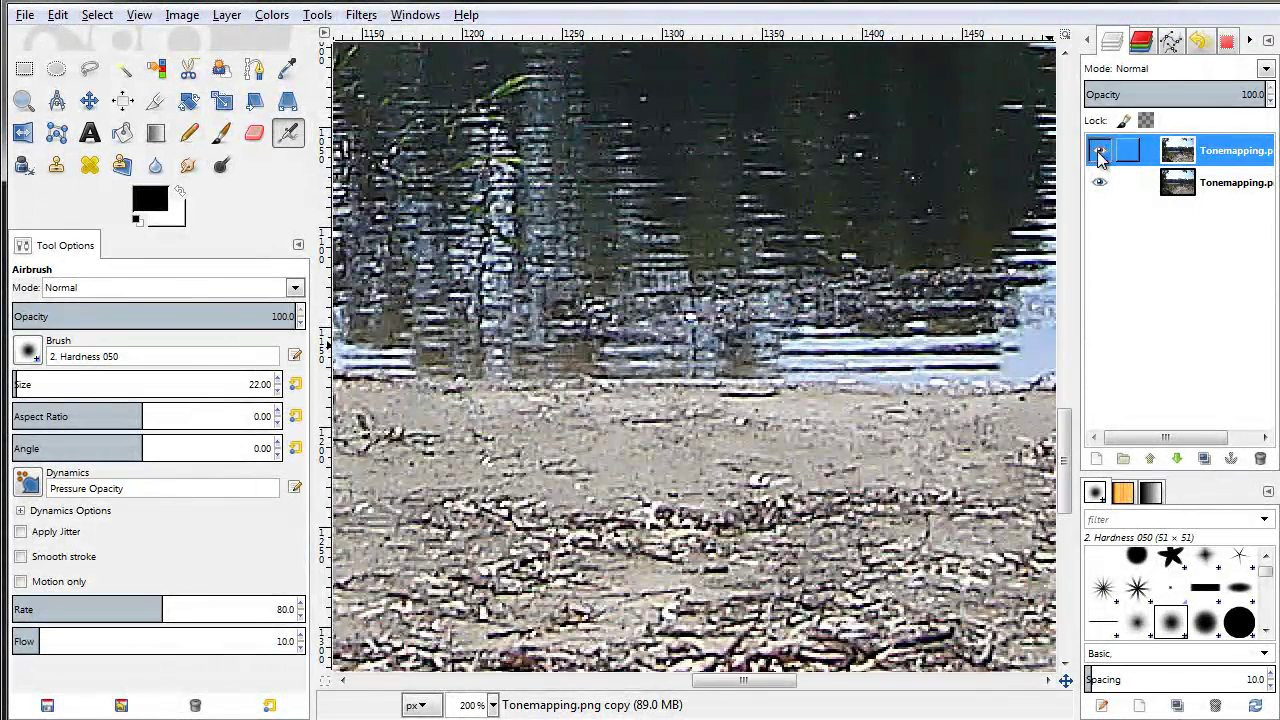
scroll(420, 48, up, 3)
key(1)
key(bracketright)
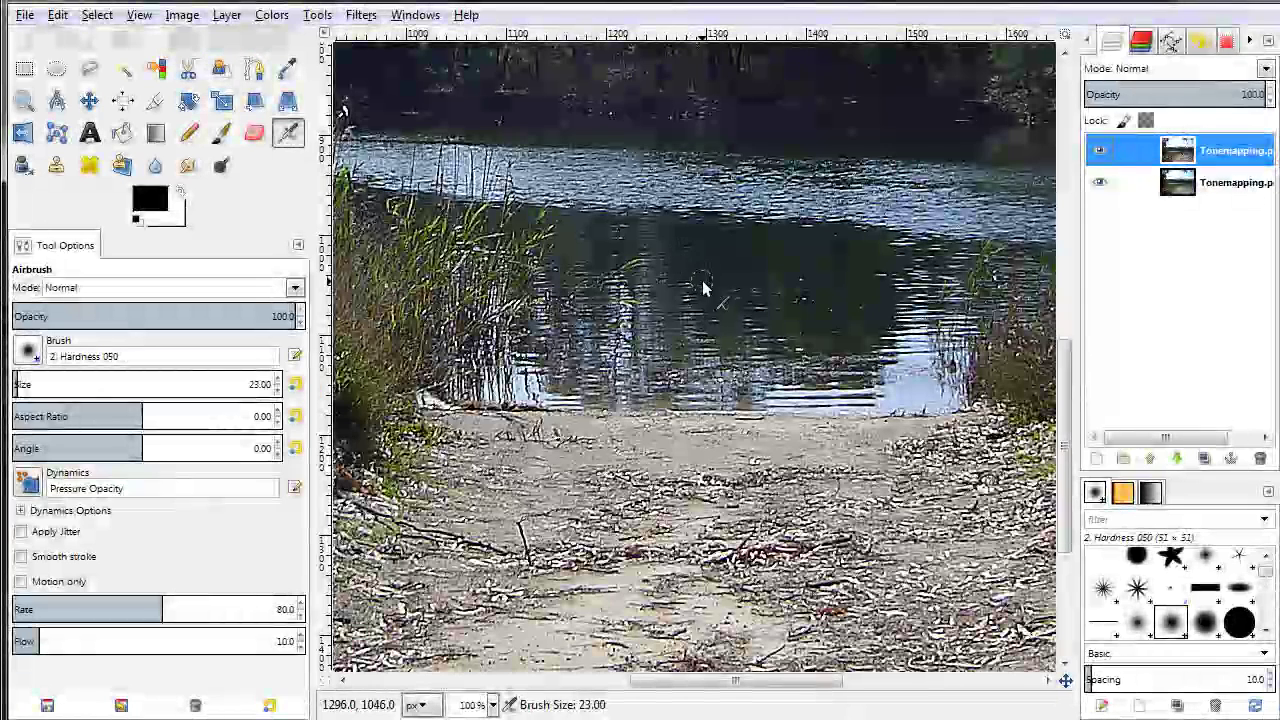
- Reopen the Convolution Matrix filter and apply the same sharpening matrix to the layer copy a second time
click(366, 20)
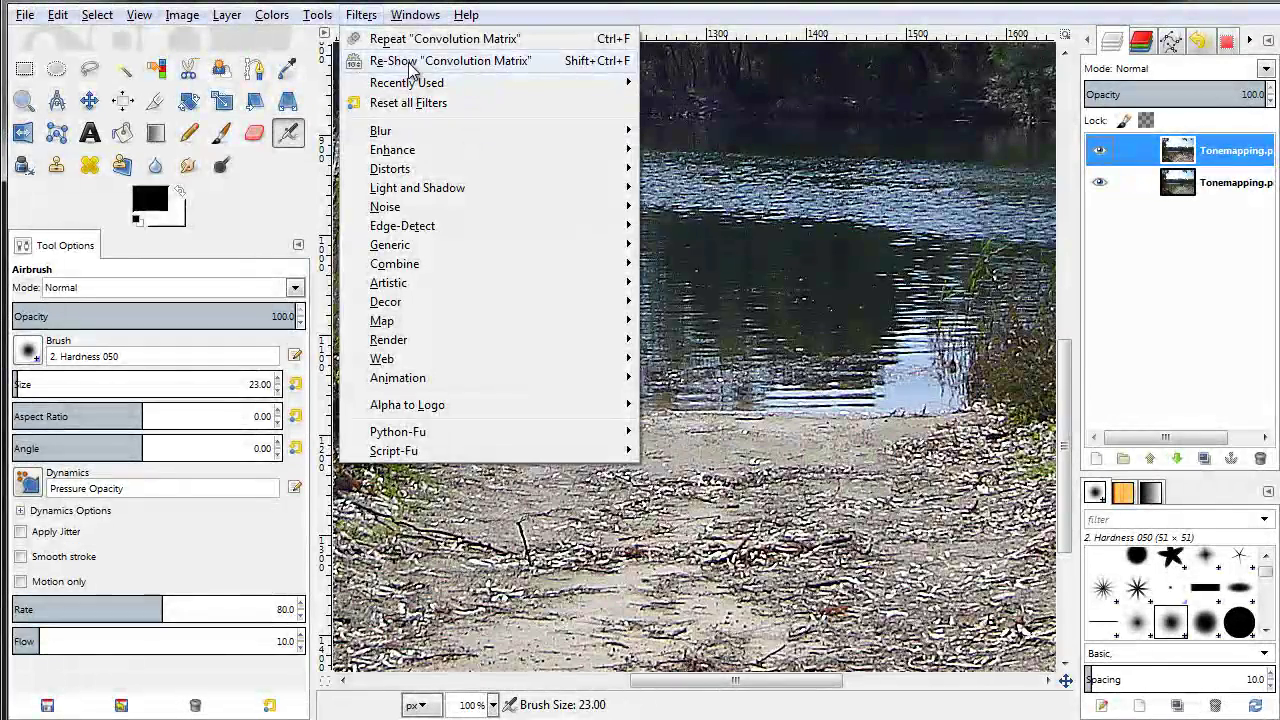
click(360, 60)
drag(299, 2, 686, 53)
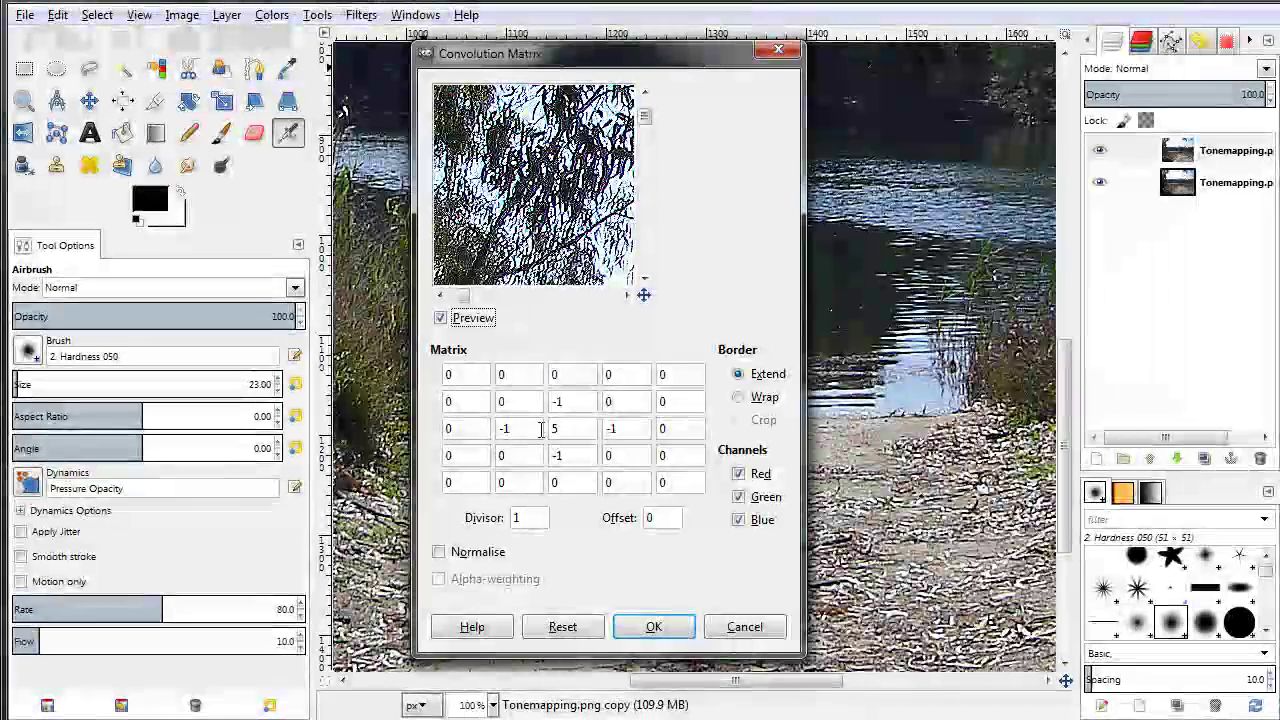
drag(601, 49, 318, 4)
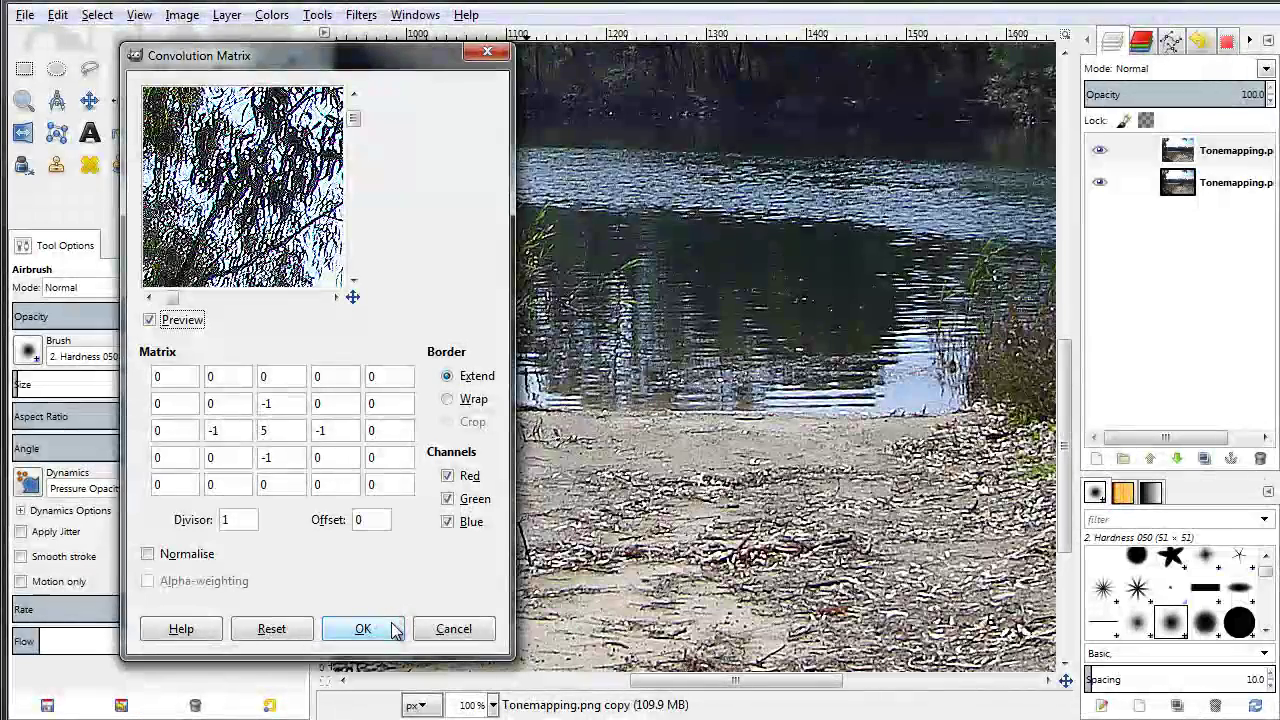
click(396, 628)
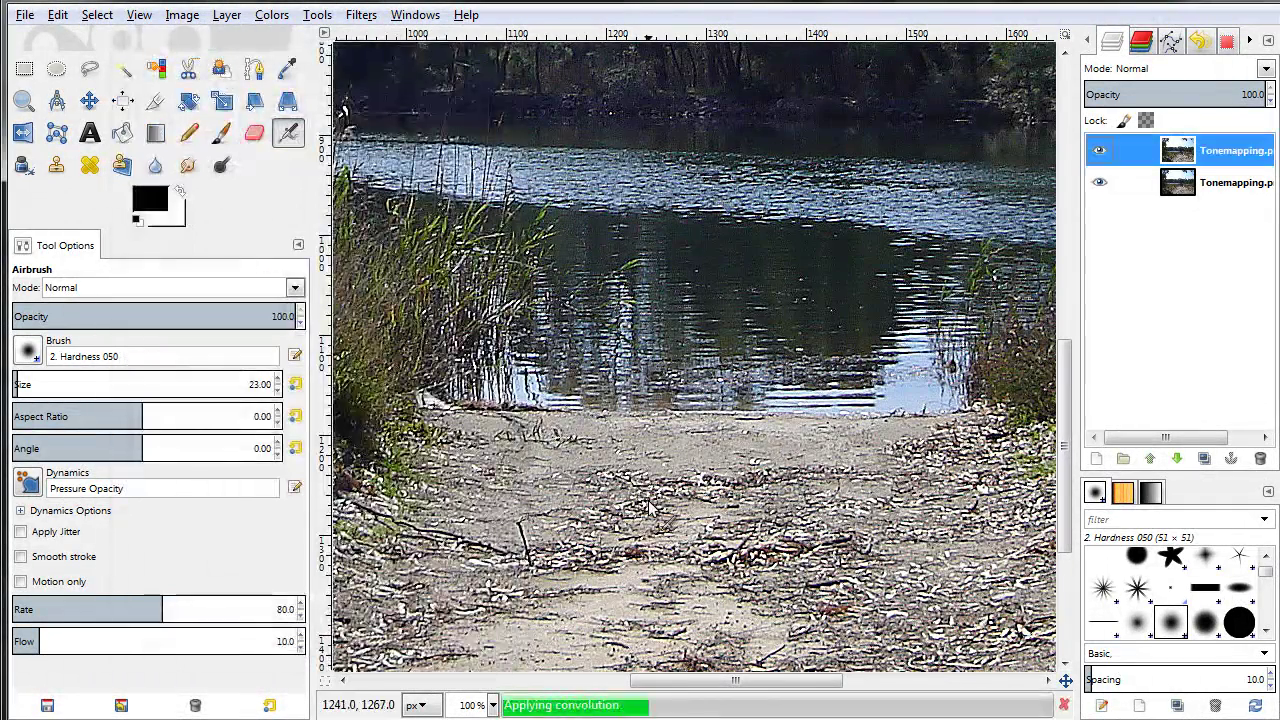
- Delete the twice-sharpened layer copy
right_click(1100, 150)
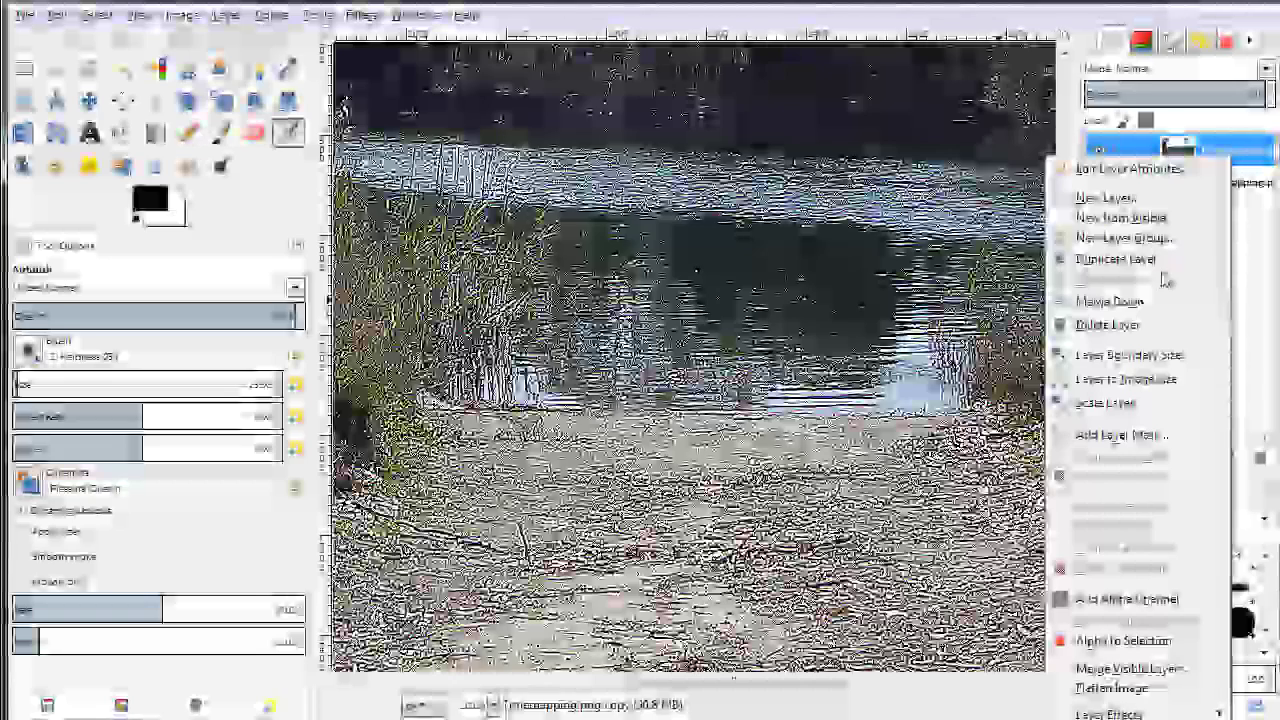
click(1157, 324)
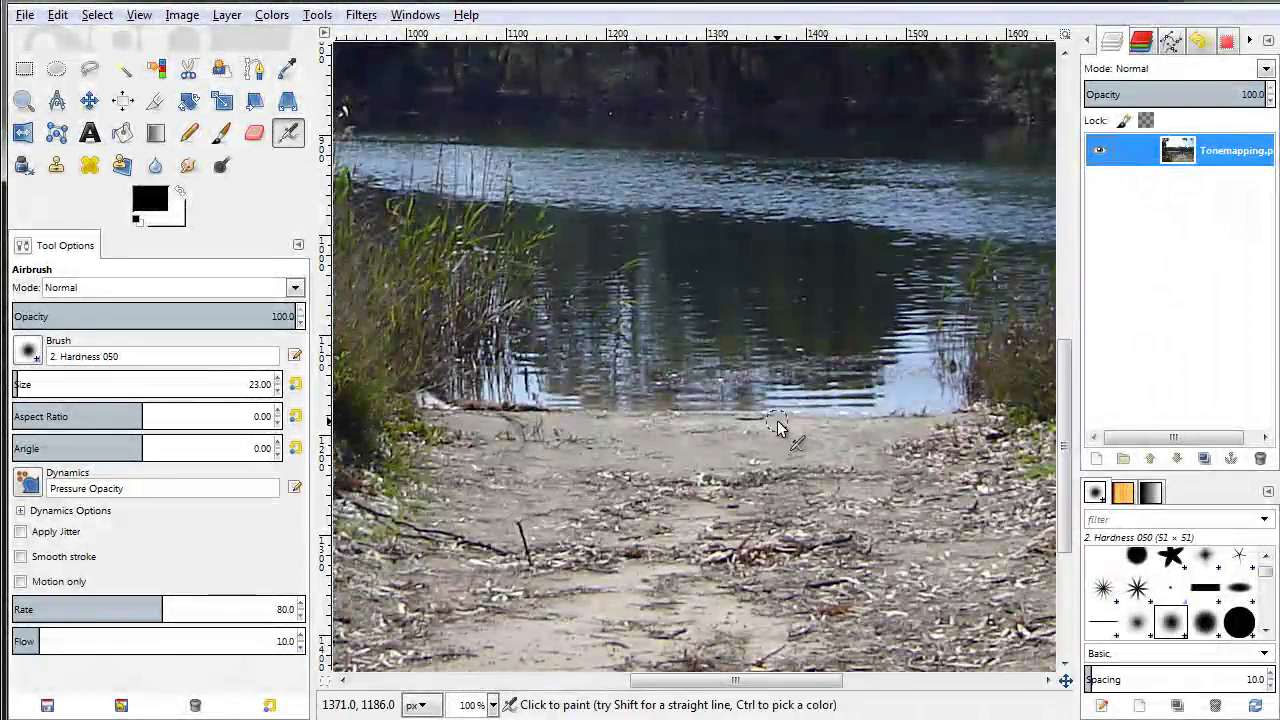
- Examine individual pixels of the lake water at 6400% zoom, focusing on one pixel and the 3×3 block around it
scroll(771, 430, up, 5)
scroll(722, 410, up, 3)
scroll(722, 410, up, 7)
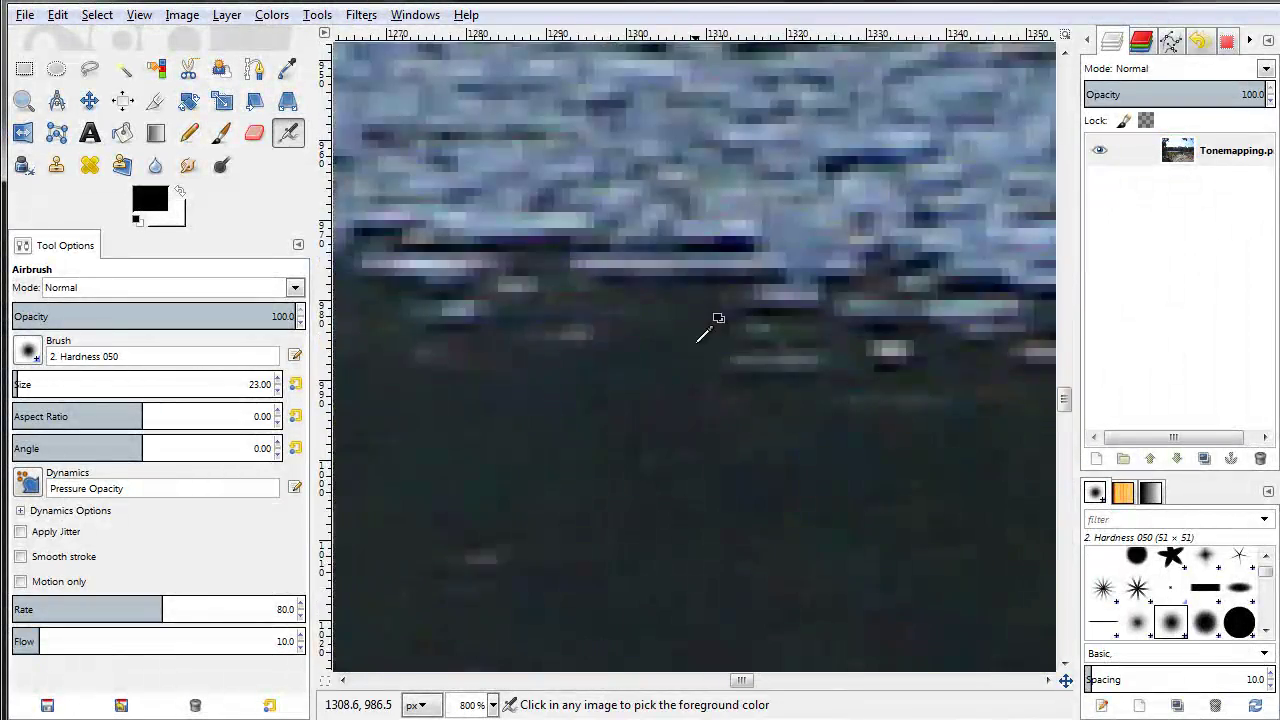
scroll(840, 362, up, 1)
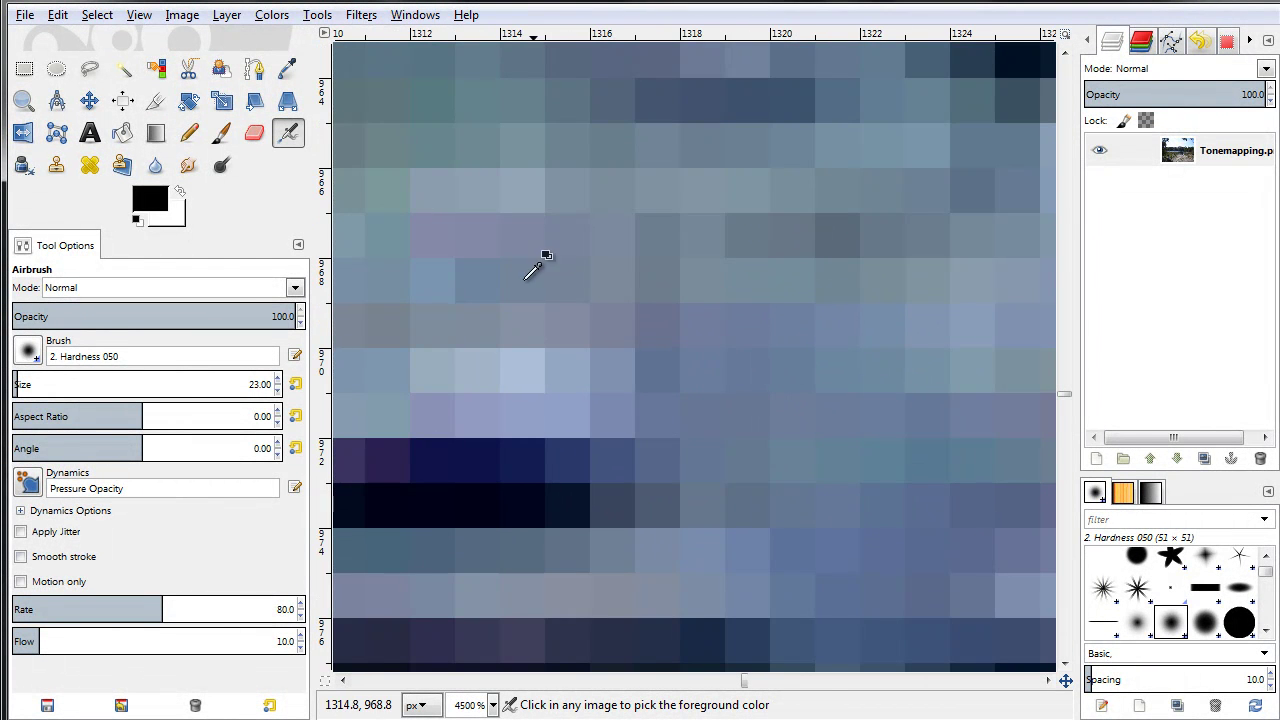
scroll(700, 280, up, 1)
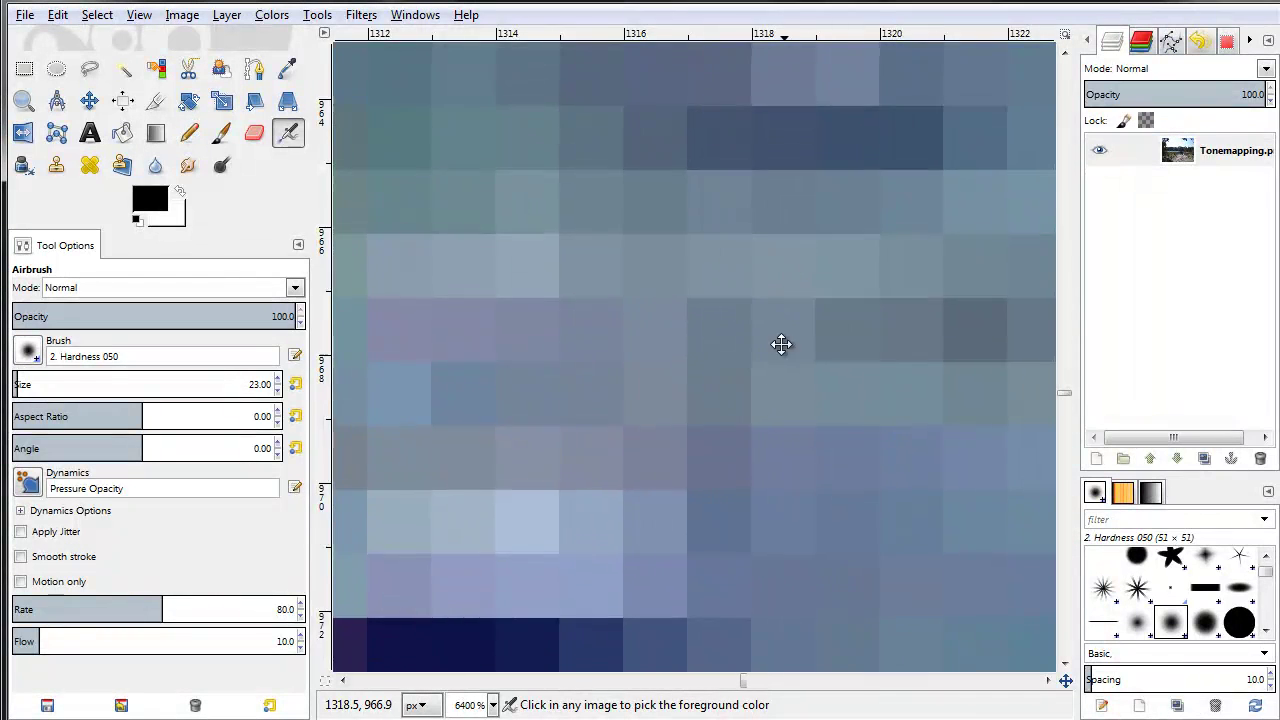
scroll(749, 517, up, 3)
scroll(669, 594, right, 2)
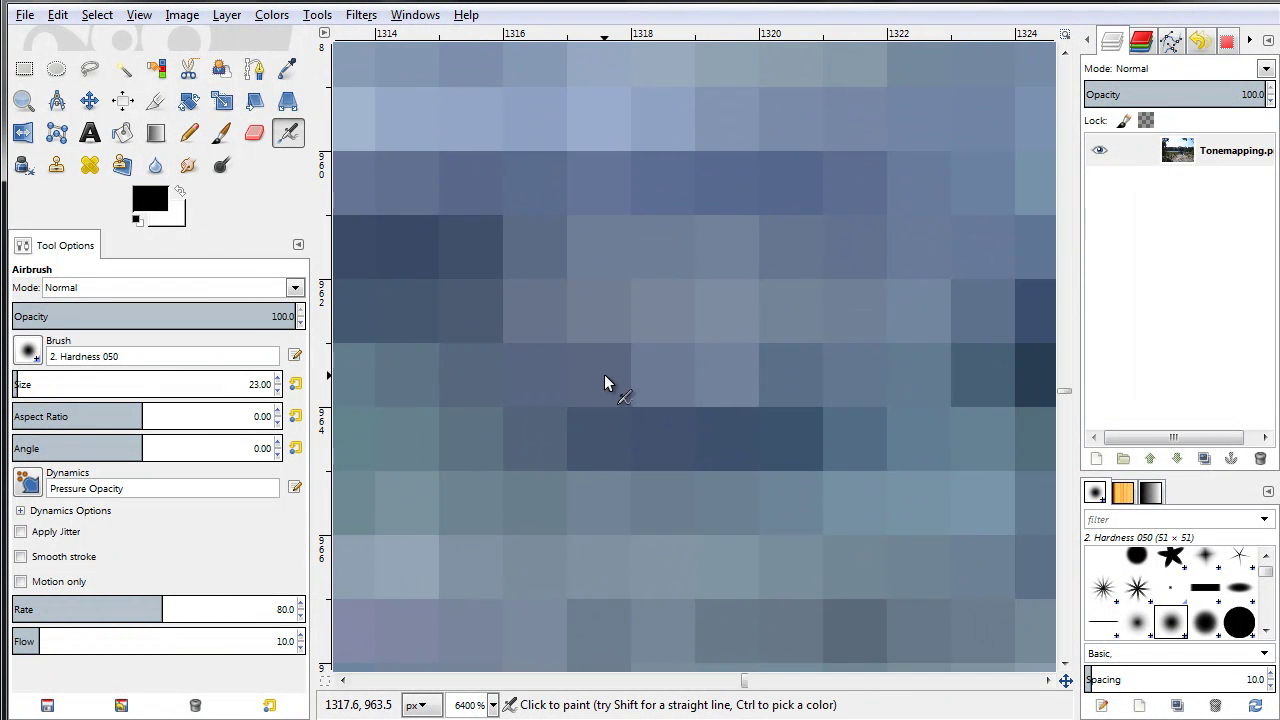
mouse_move(620, 334)
mouse_down()
mouse_move(686, 410)
mouse_move(620, 334)
mouse_up()
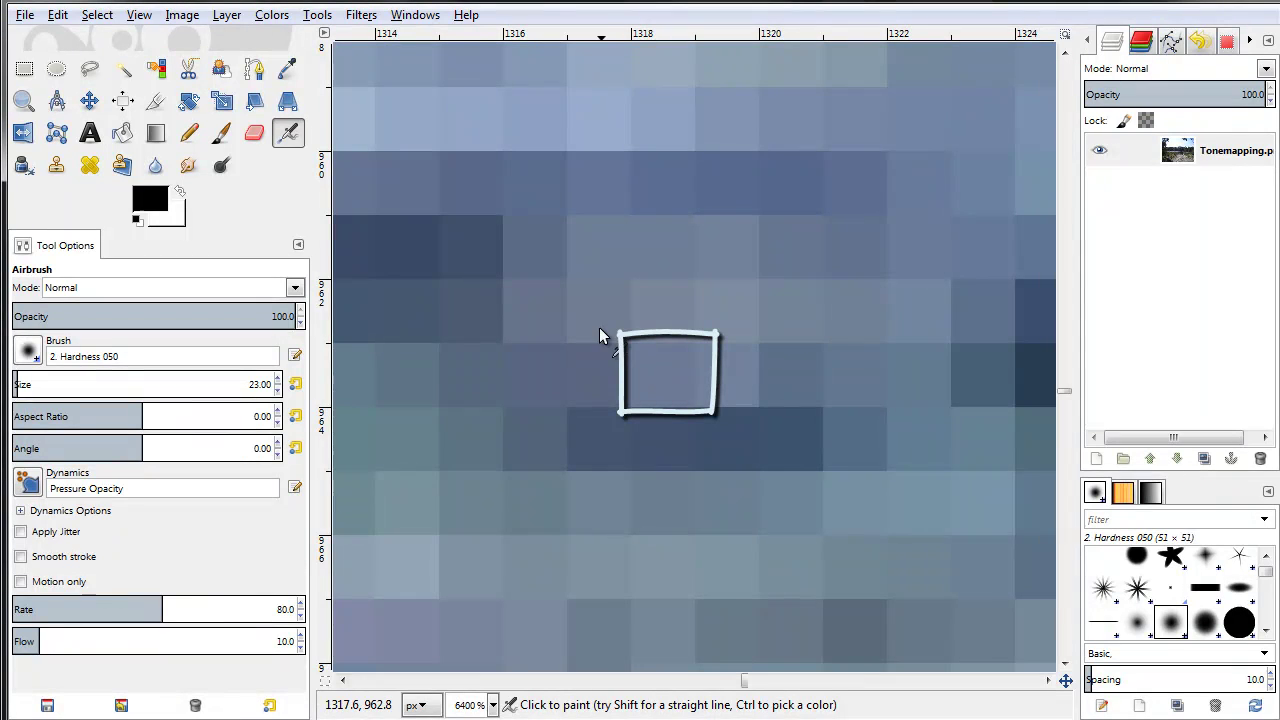
mouse_move(574, 280)
mouse_down()
mouse_move(766, 466)
mouse_move(578, 282)
mouse_up()
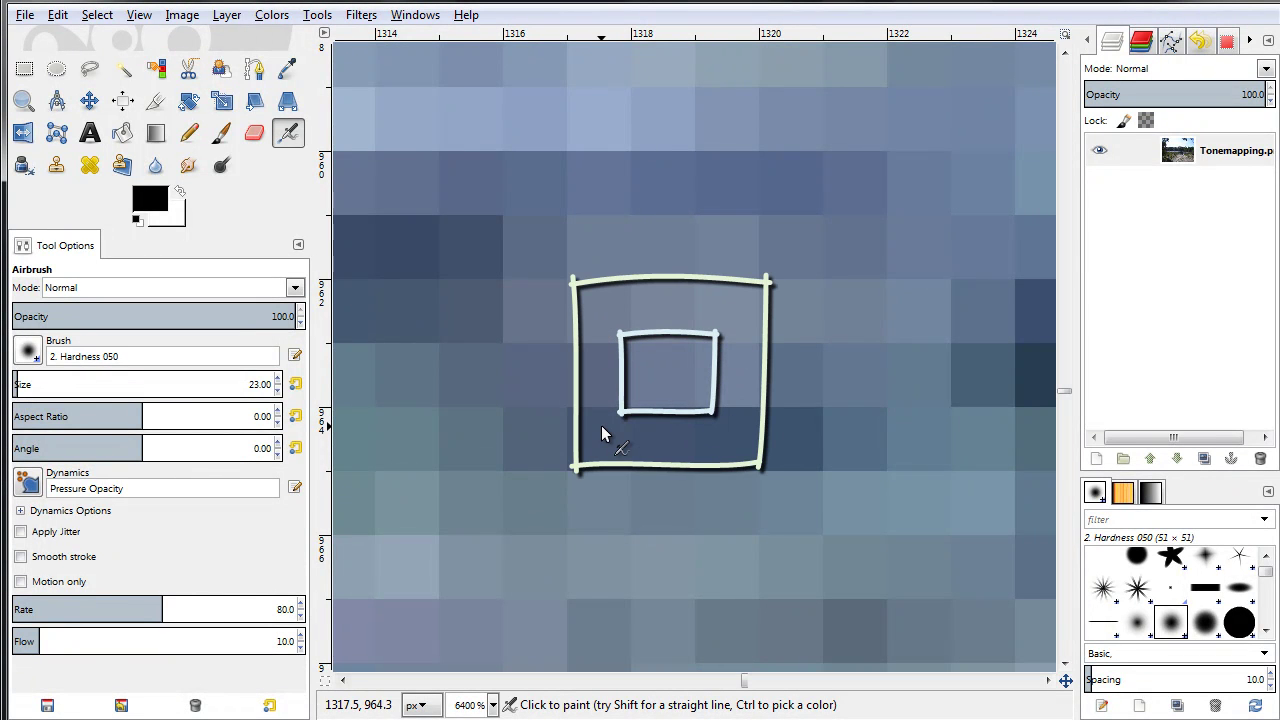
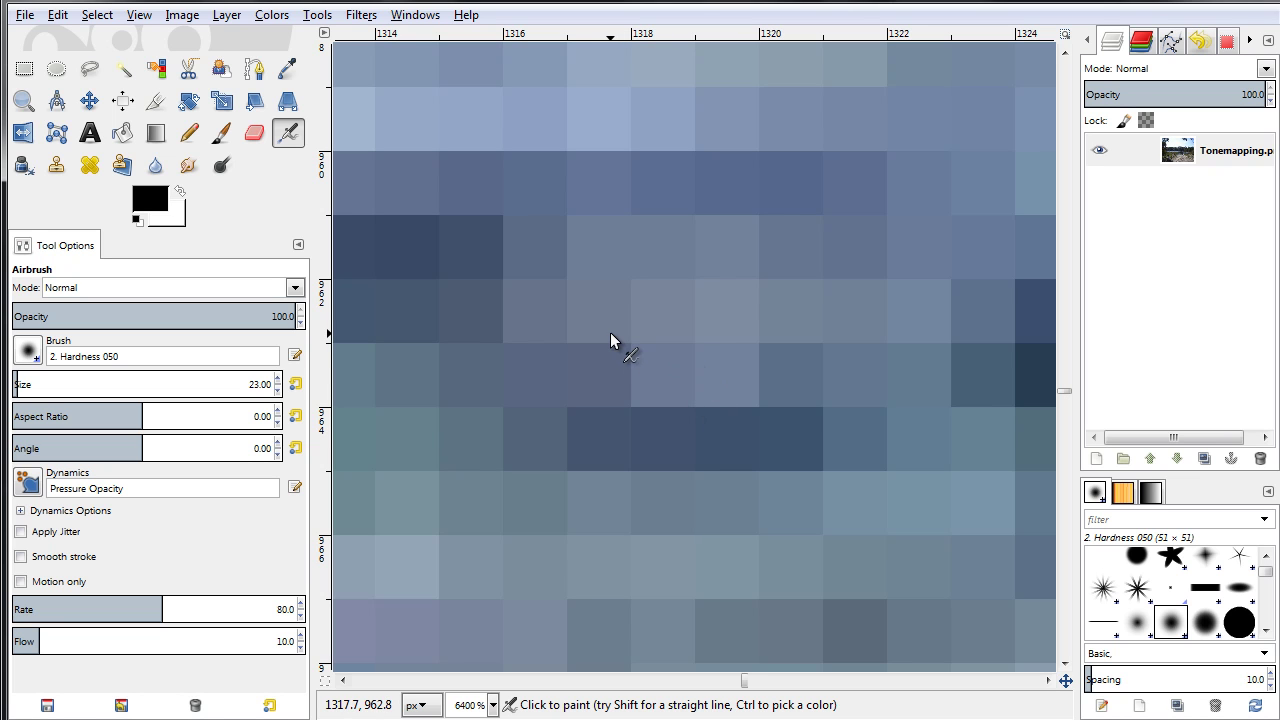
mouse_move(557, 296)
mouse_down()
mouse_move(748, 472)
mouse_move(560, 296)
mouse_up()
- Open the Convolution Matrix filter on the original photo layer and place its dialog beside the magnified pixels
click(357, 21)
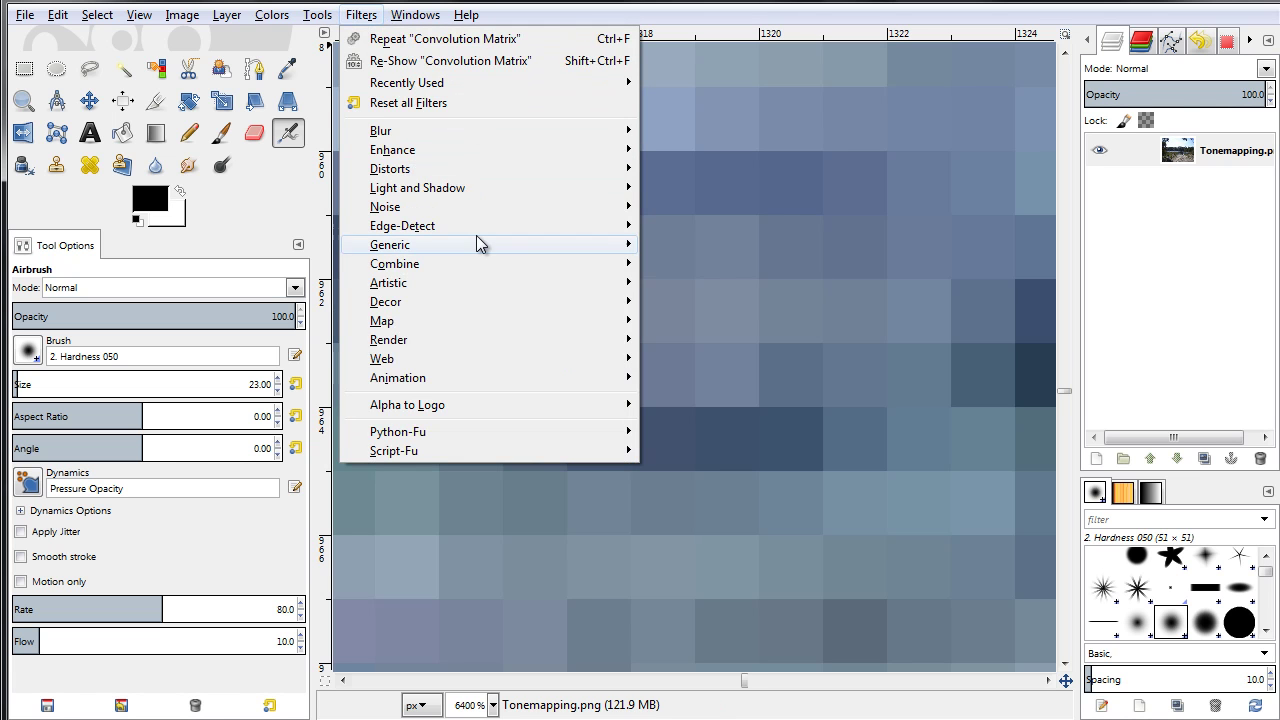
mouse_move(534, 242)
click(745, 243)
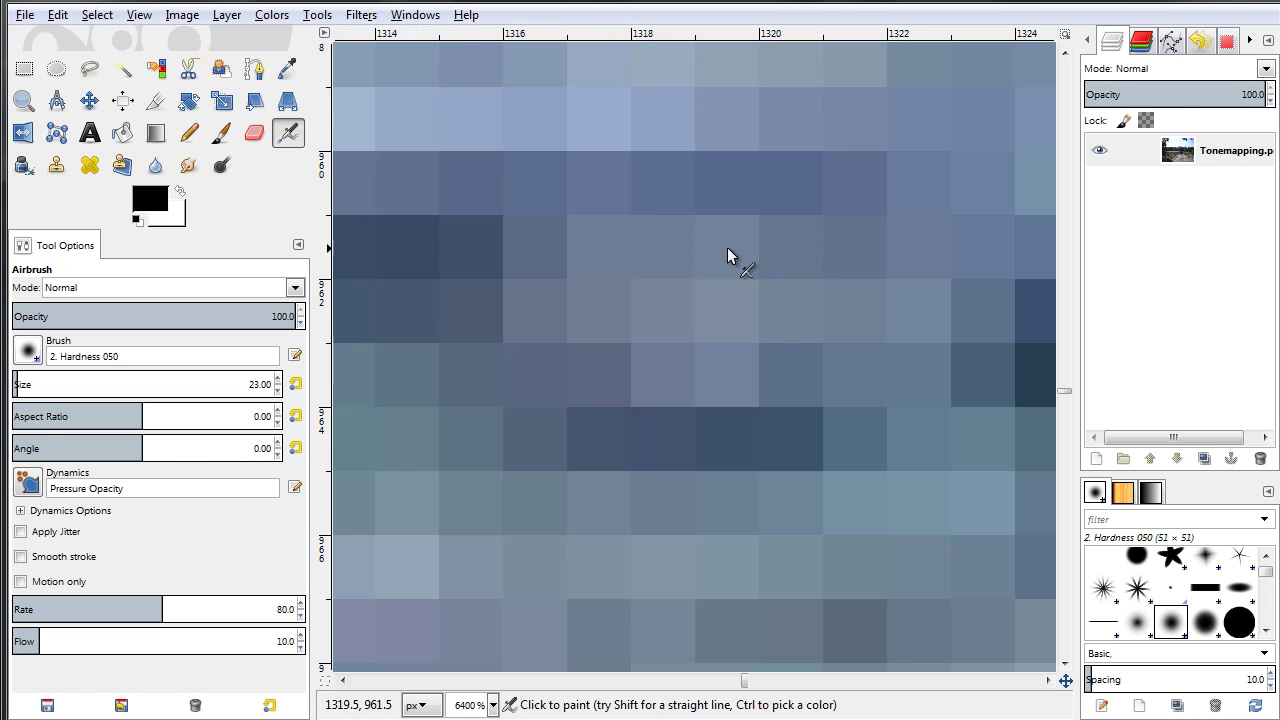
drag(310, 5, 403, 52)
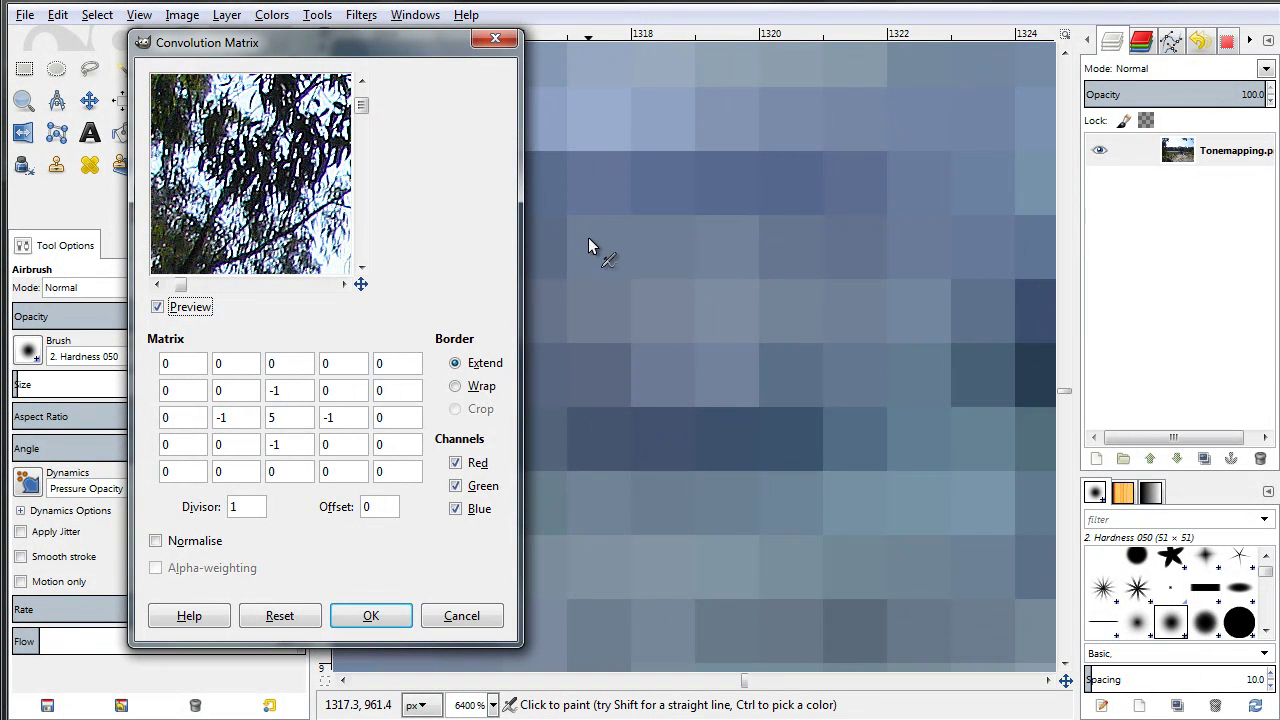
- Examine how the sharpening matrix's upper −1 entry relates to a single magnified pixel beside the Convolution Matrix dialog
drag(400, 42, 384, 7)
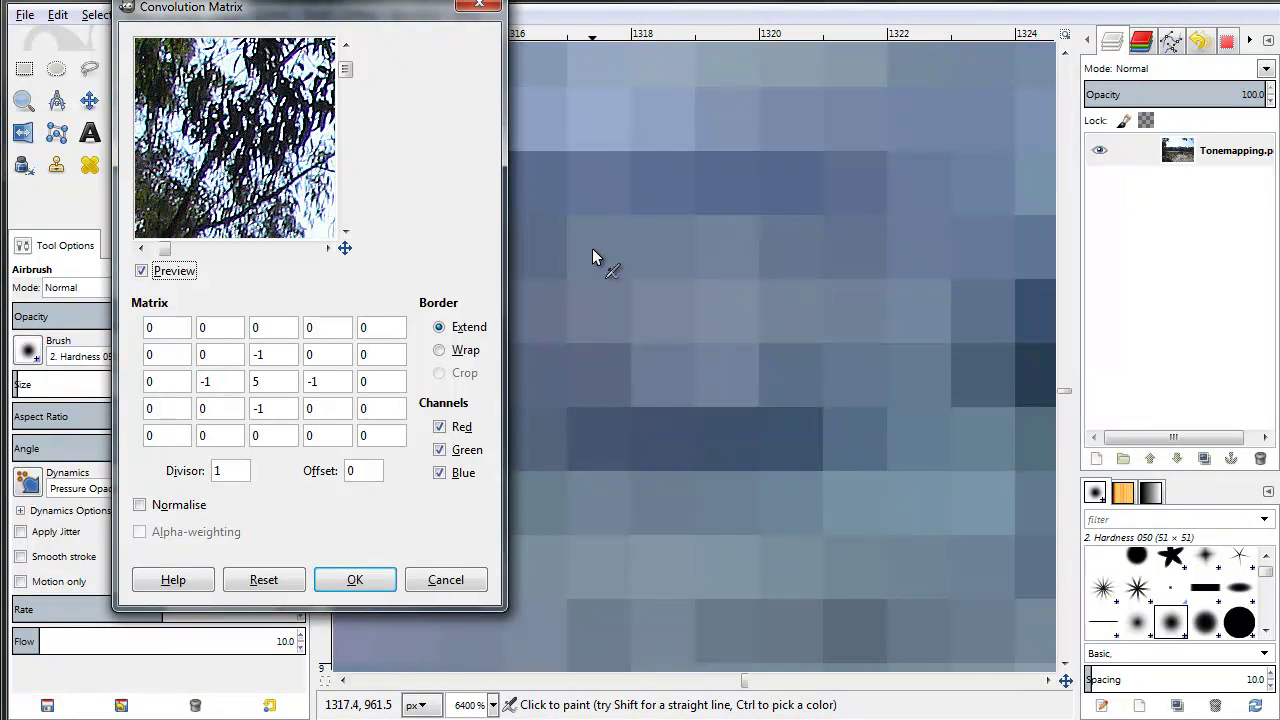
mouse_move(578, 210)
mouse_down()
mouse_move(578, 272)
mouse_move(642, 210)
mouse_move(580, 210)
mouse_up()
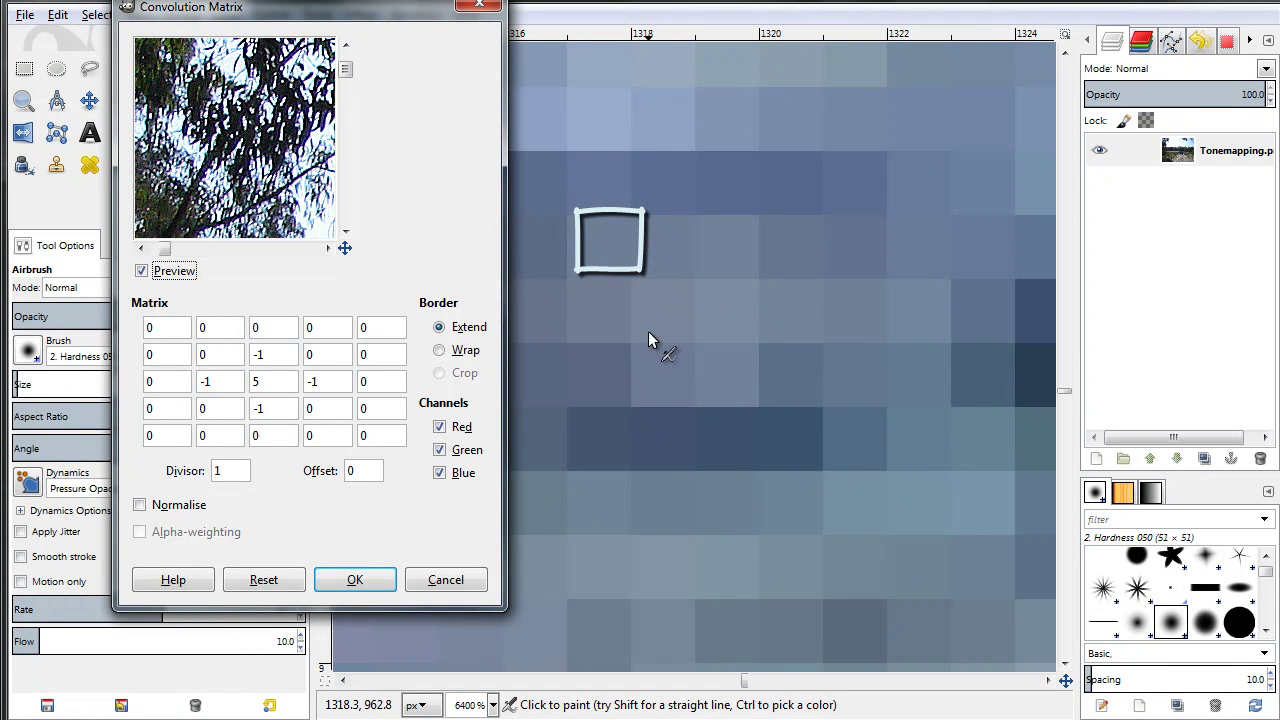
shift+click(614, 262)
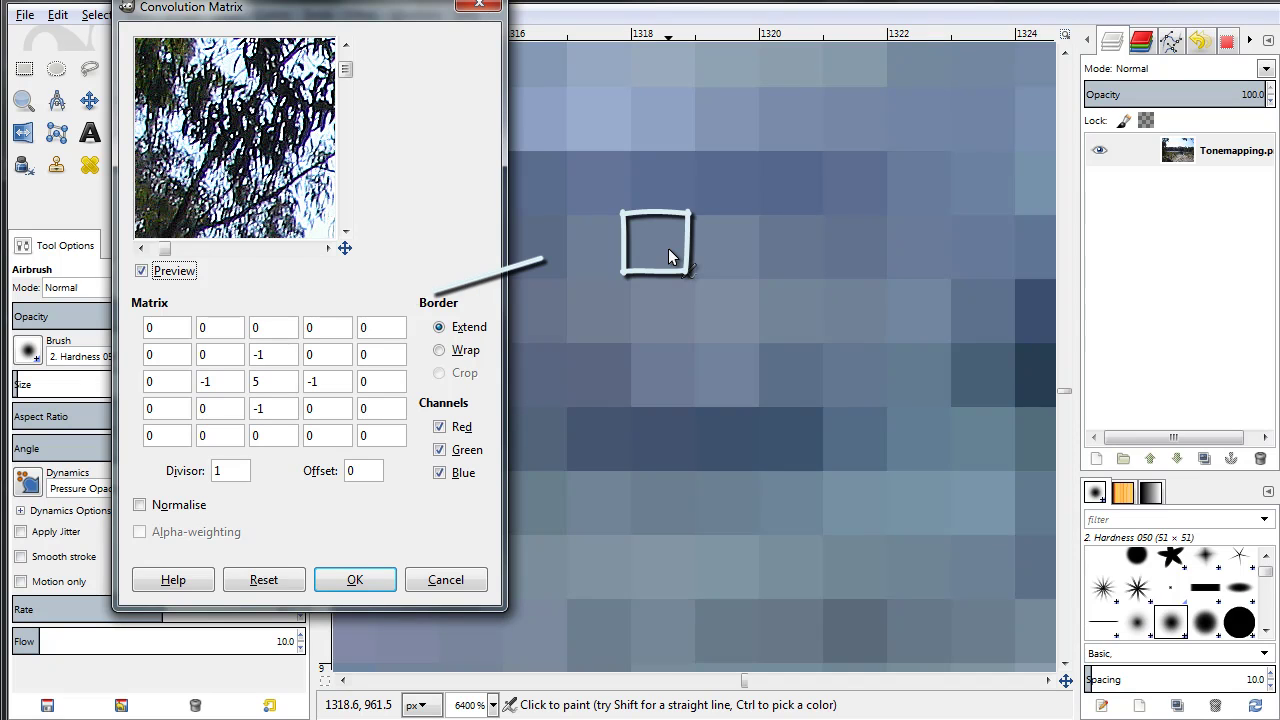
double_click(255, 354)
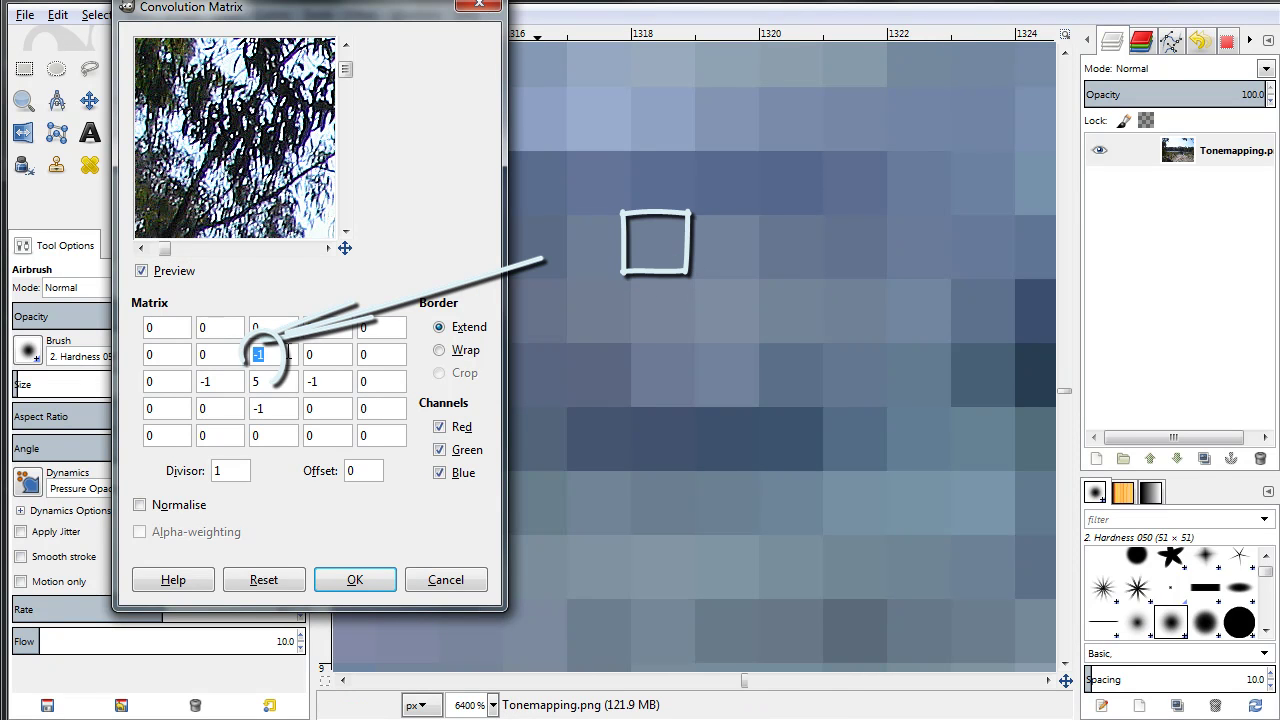
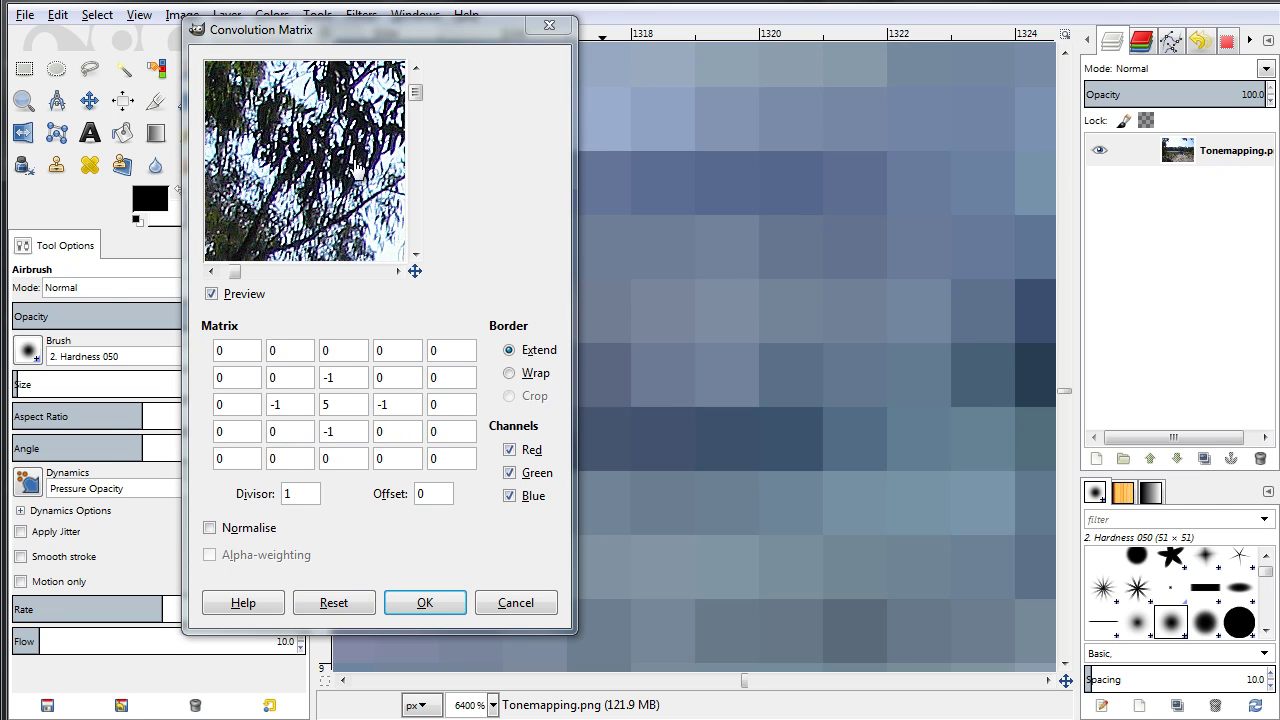
drag(425, 35, 353, 37)
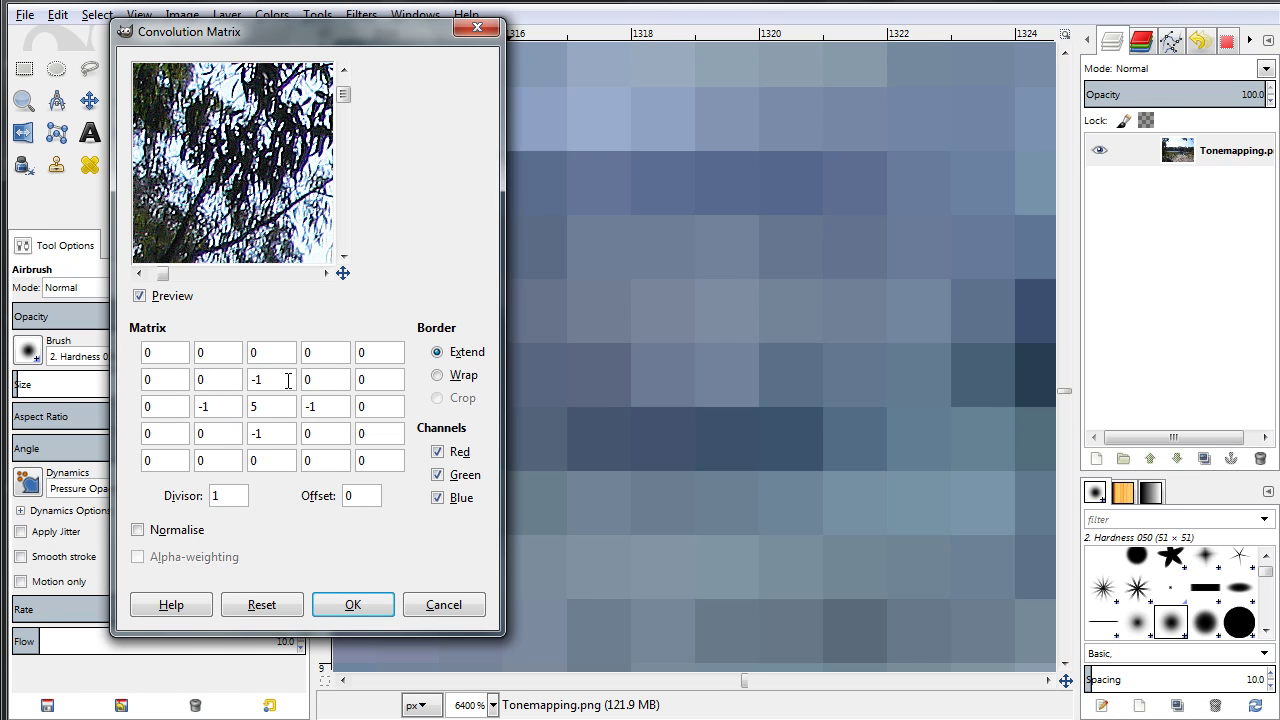
- Reset the convolution matrix and set the upper row of its inner 3×3 block to 1, 1, 1
click(291, 608)
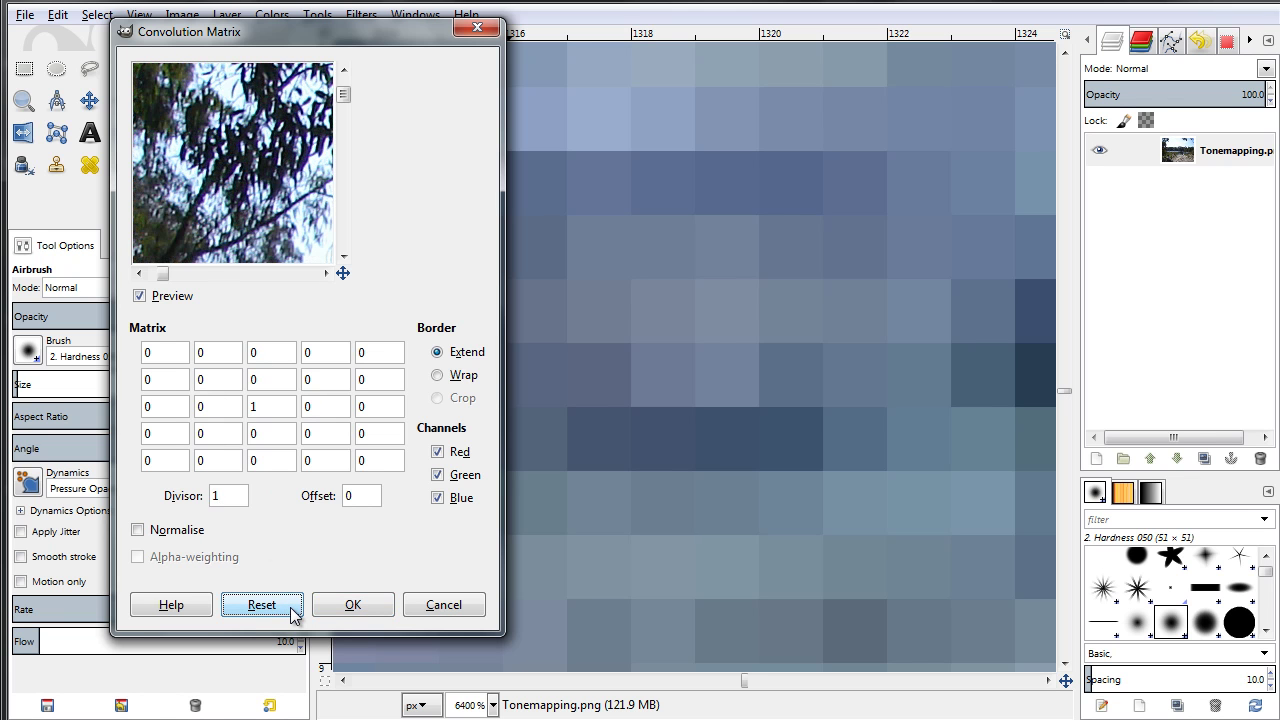
double_click(200, 380)
text(1)
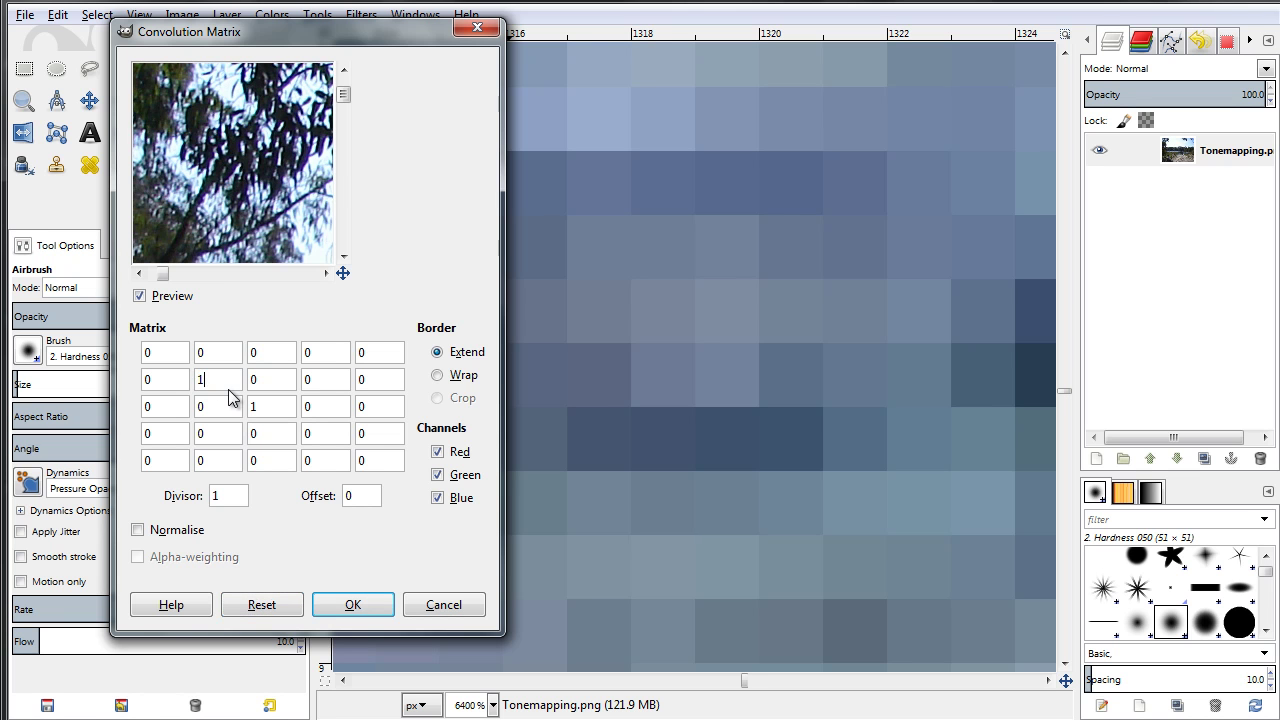
key(Tab)
text(1)
key(Tab)
text(1)
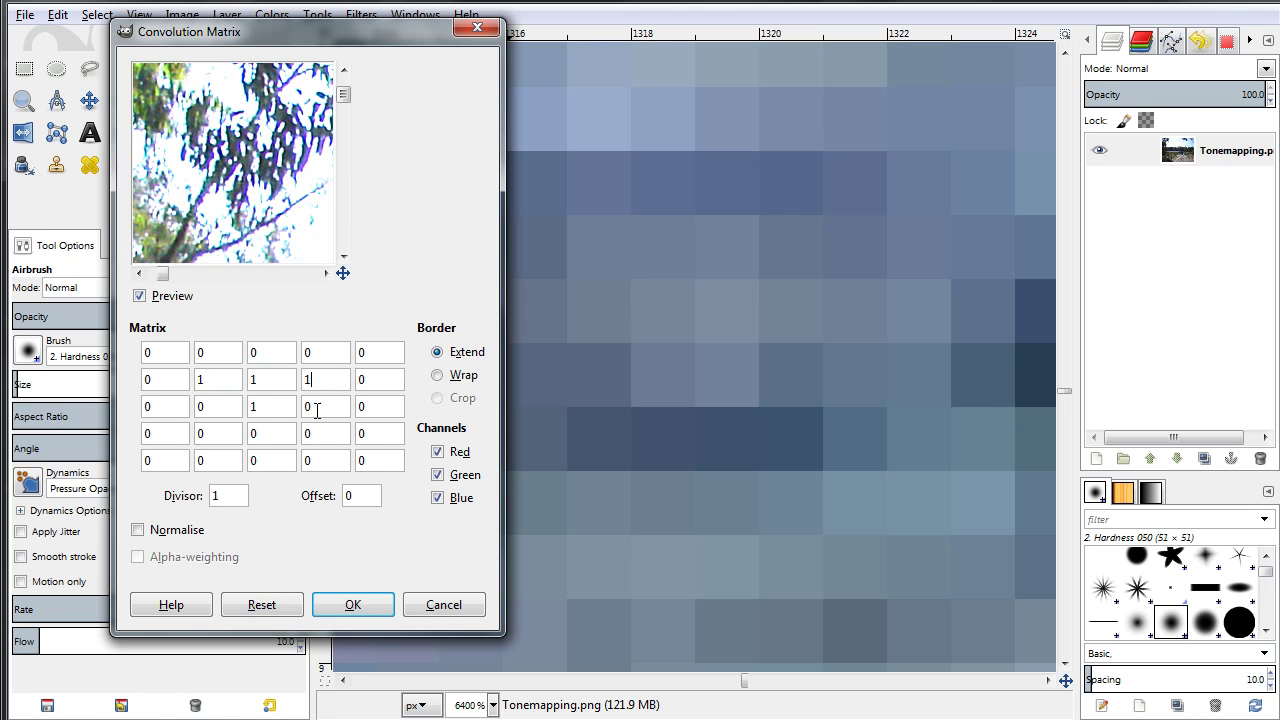
- Set the middle row of the inner 3×3 block to 1, 1, 1
key(Tab)
key(Tab)
key(Tab)
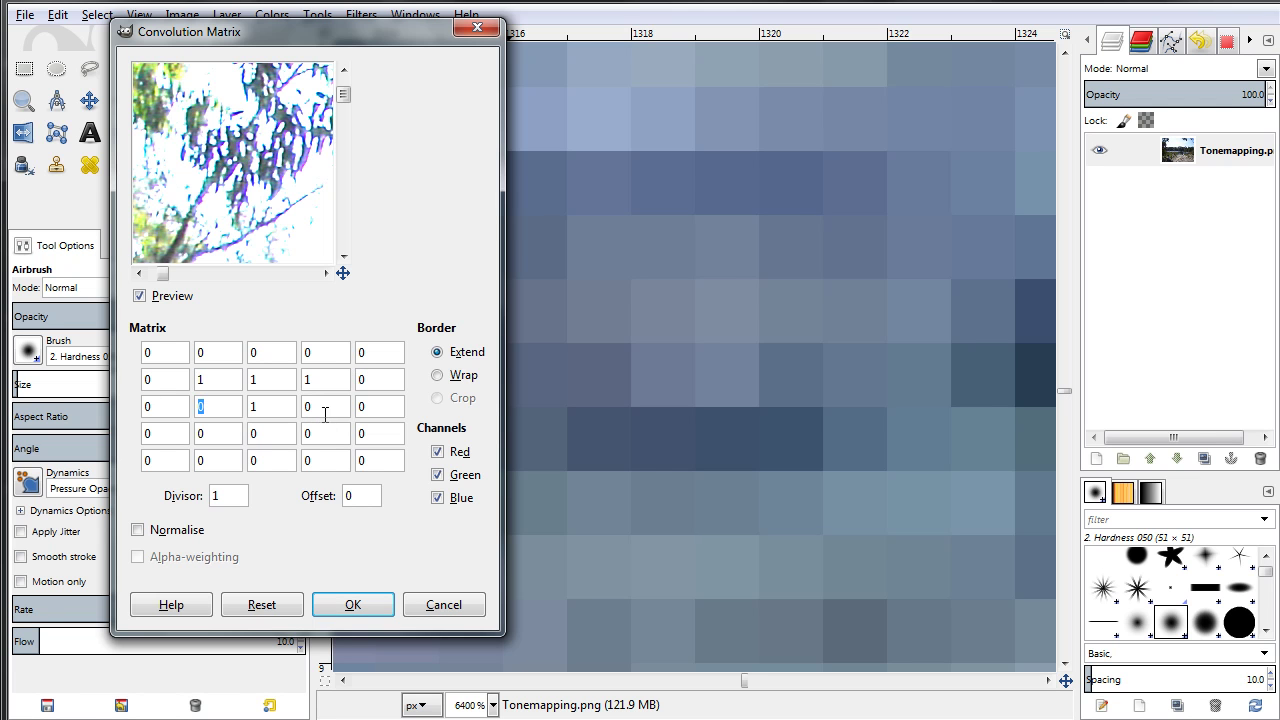
text(1)
key(Tab)
text(1)
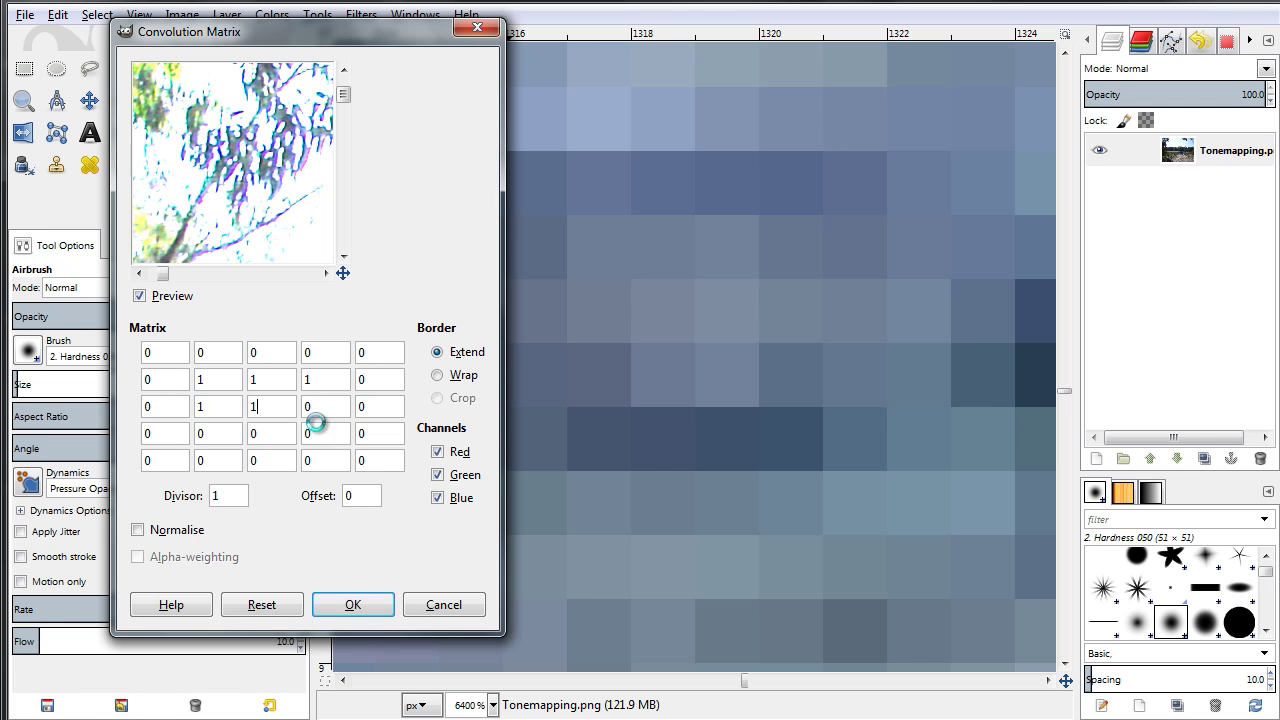
key(Tab)
text(1)
- Fill the lower row of the inner 3×3 block with 1, 1, 1
key(Tab)
key(Tab)
key(Tab)
text(1)
key(Tab)
text(1)
key(Tab)
text(1)
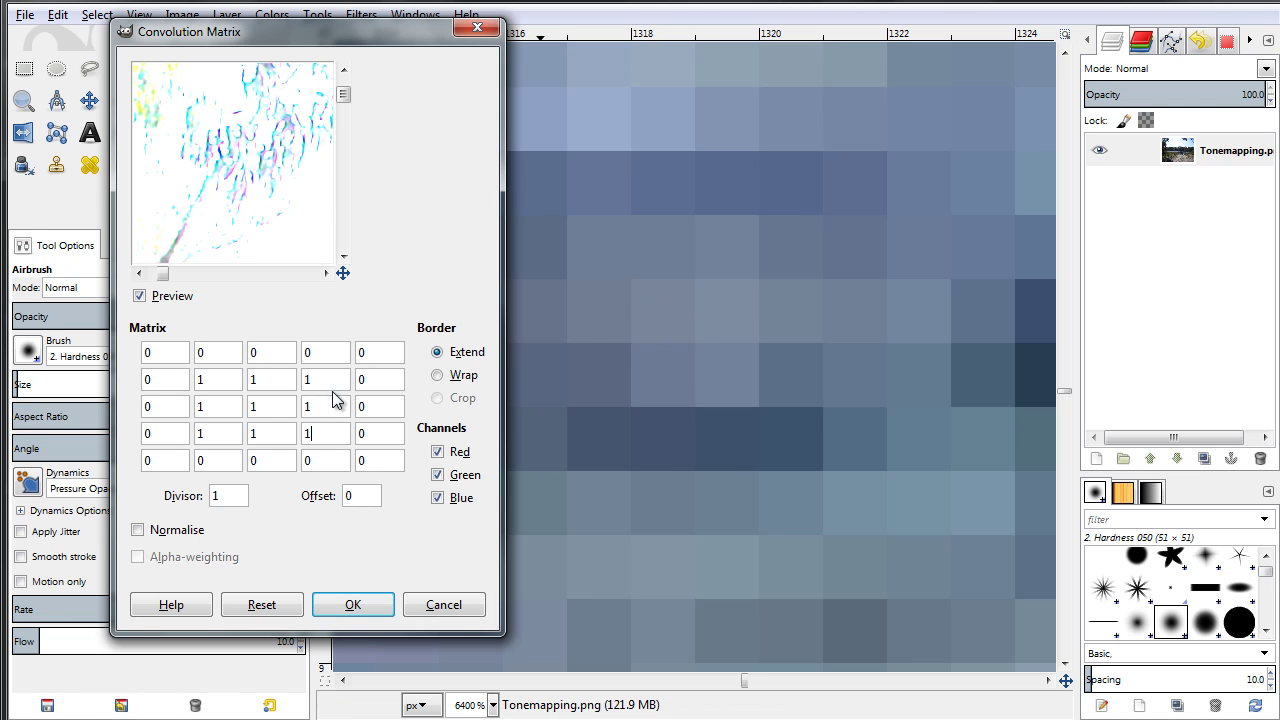
- Set the divisor to 9 for the 3×3 matrix of ones
double_click(253, 378)
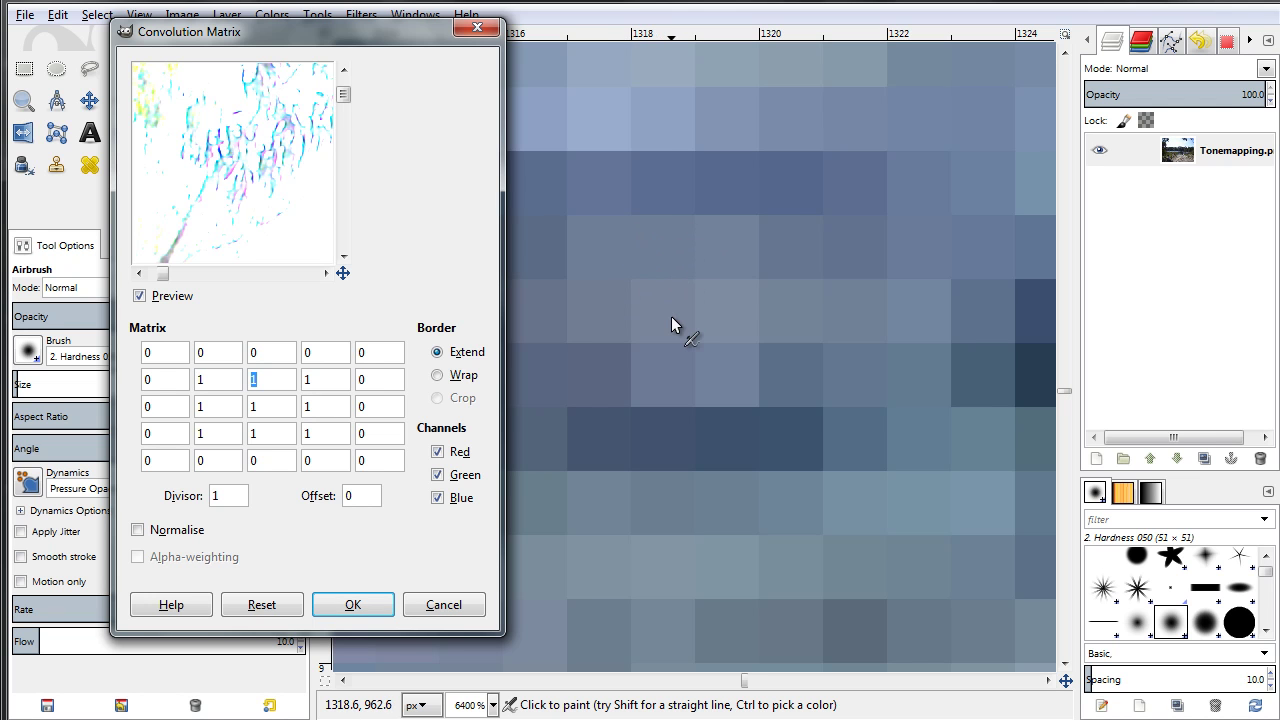
key(Tab)
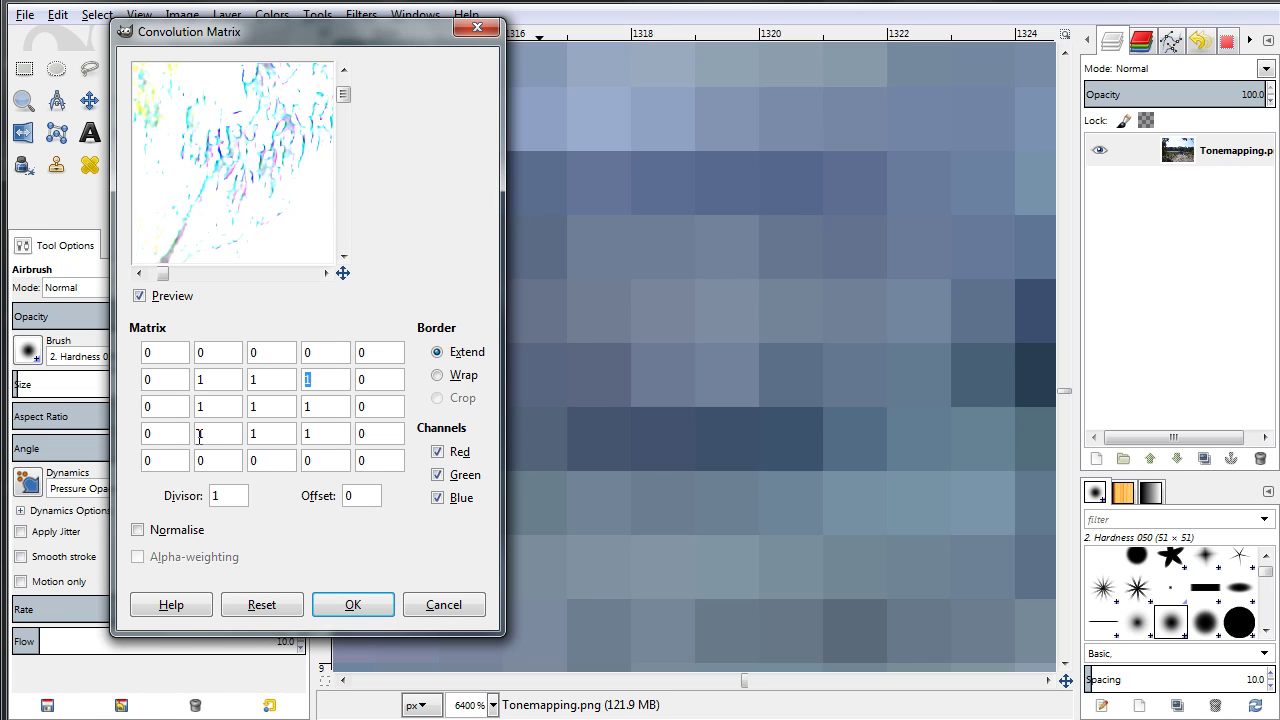
mouse_move(238, 205)
mouse_down()
mouse_move(225, 165)
mouse_move(248, 218)
mouse_up()
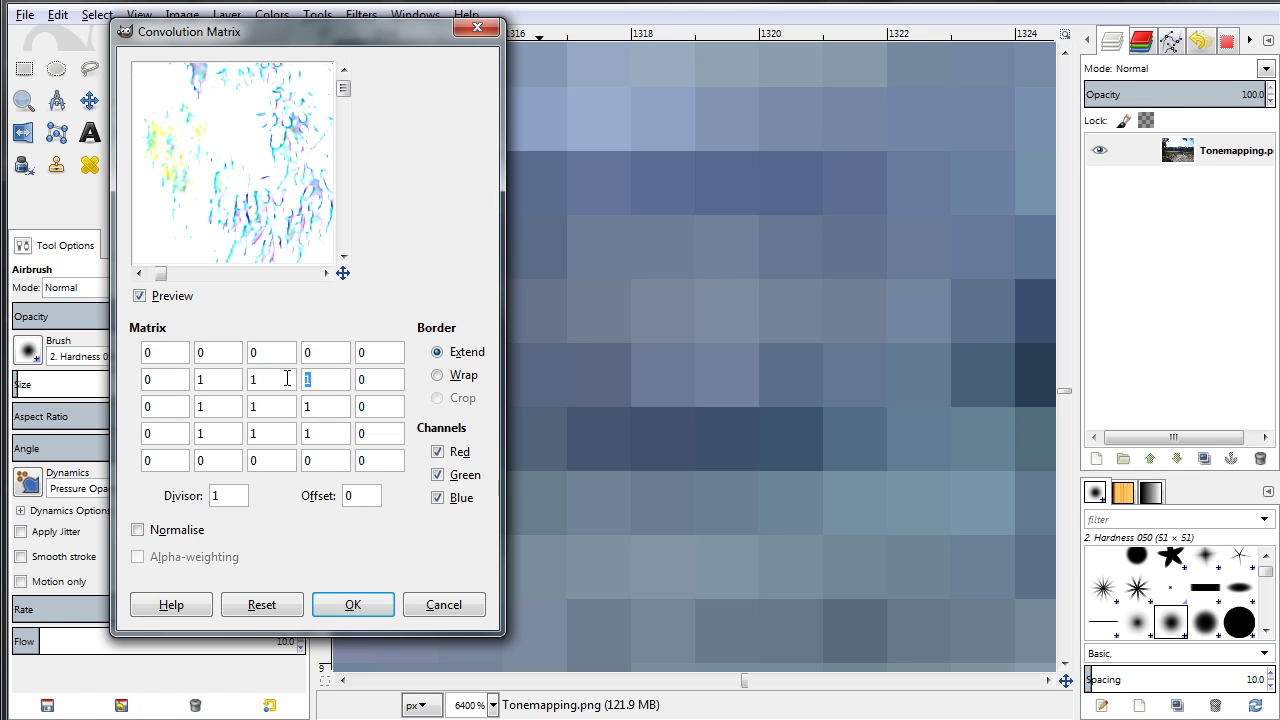
double_click(215, 496)
text(9)
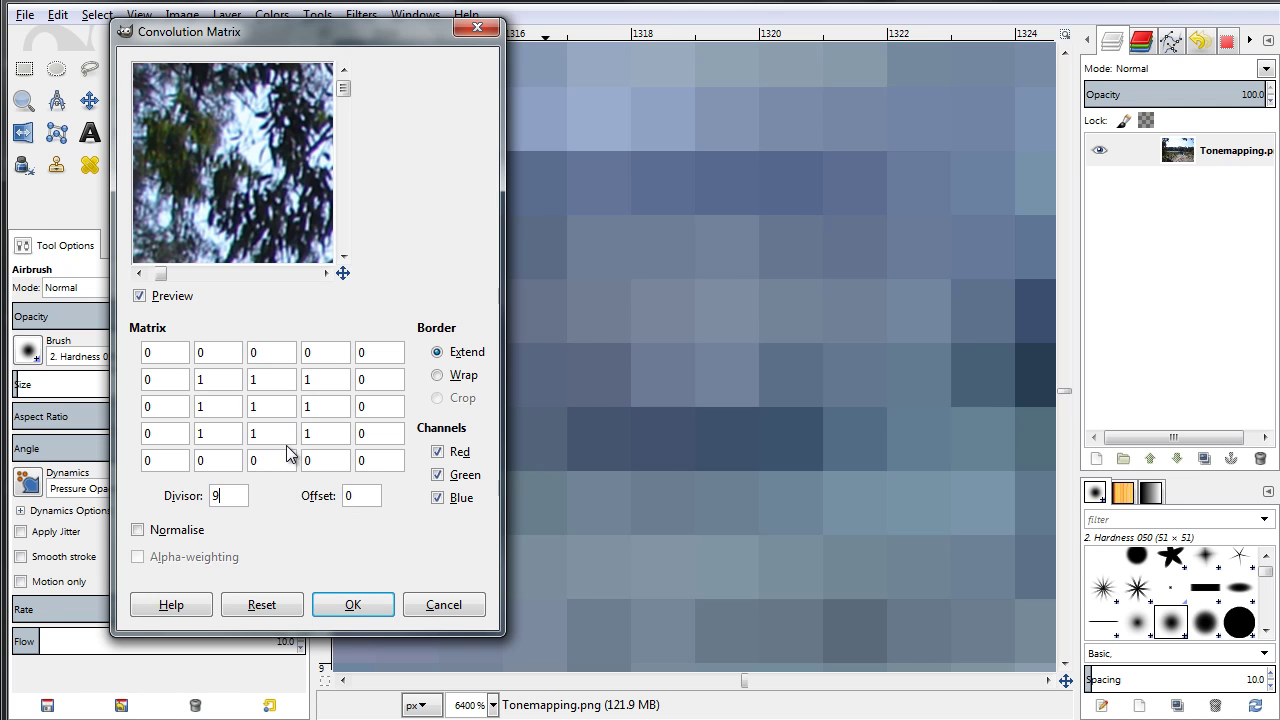
- Try an offset of 50 on the blur matrix, then return the offset to 0
double_click(357, 494)
text(50)
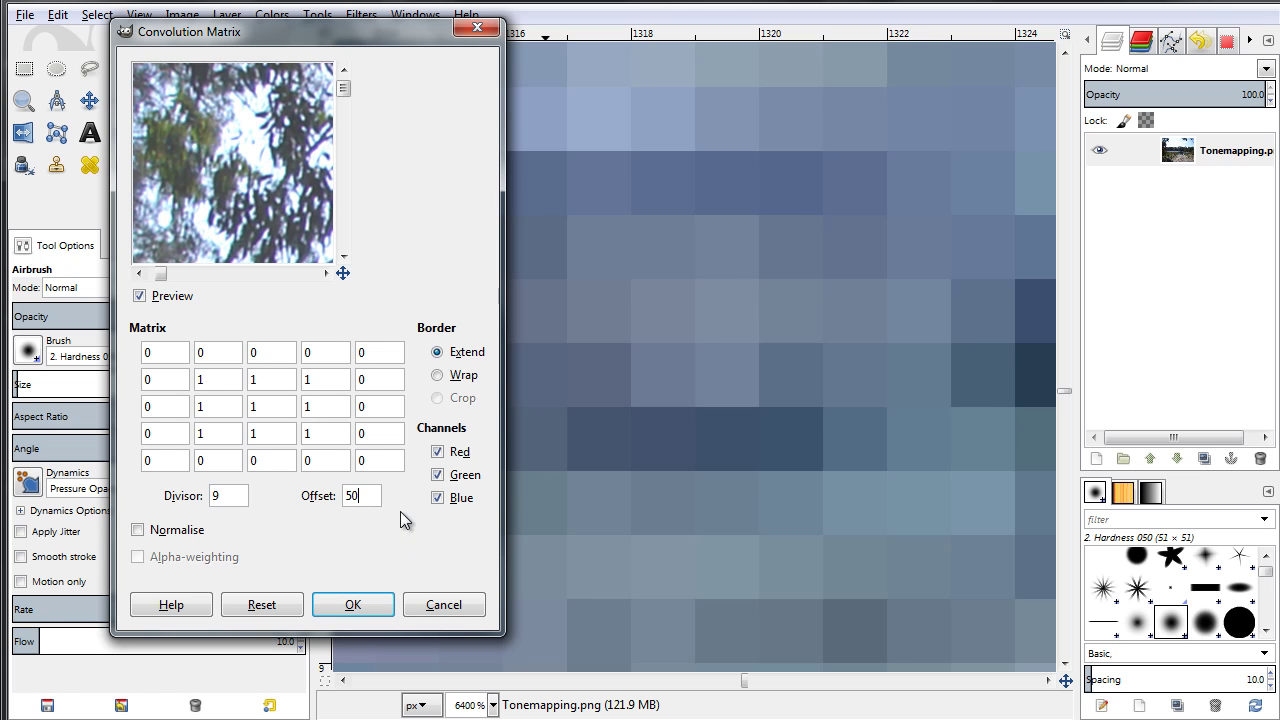
drag(351, 494, 312, 490)
key(BackSpace)
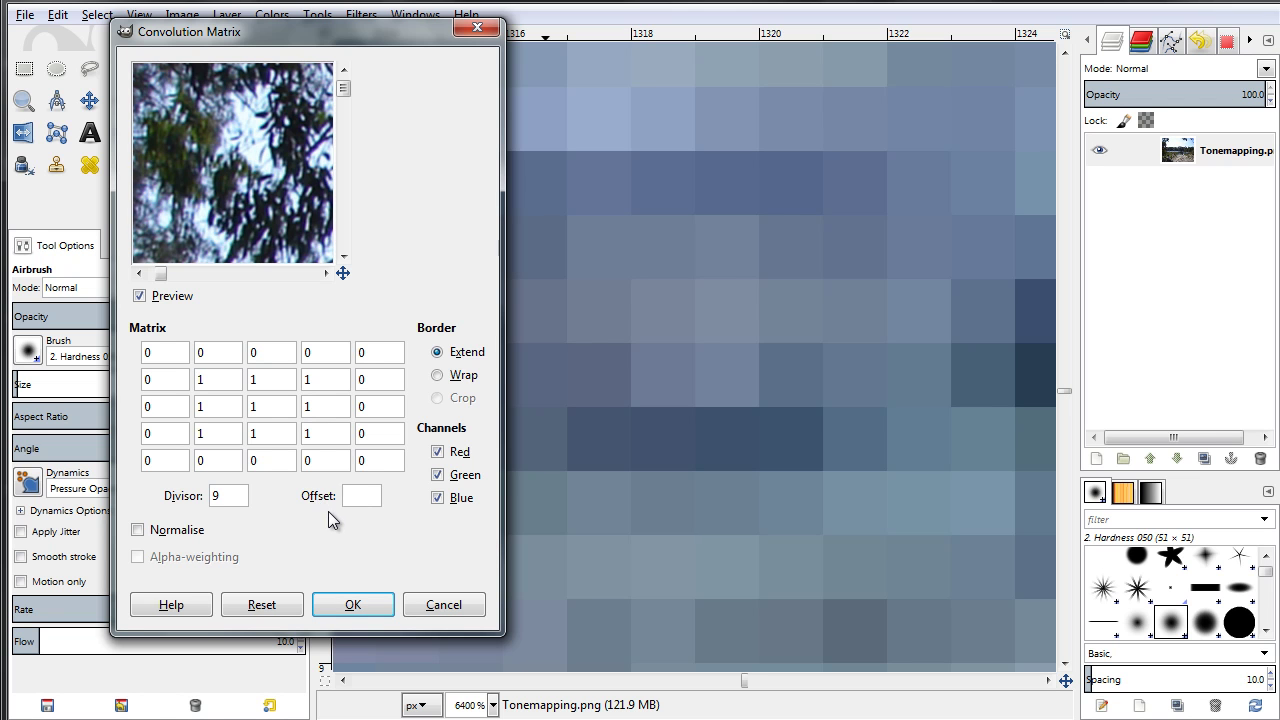
text(1)
key(BackSpace)
text(0)
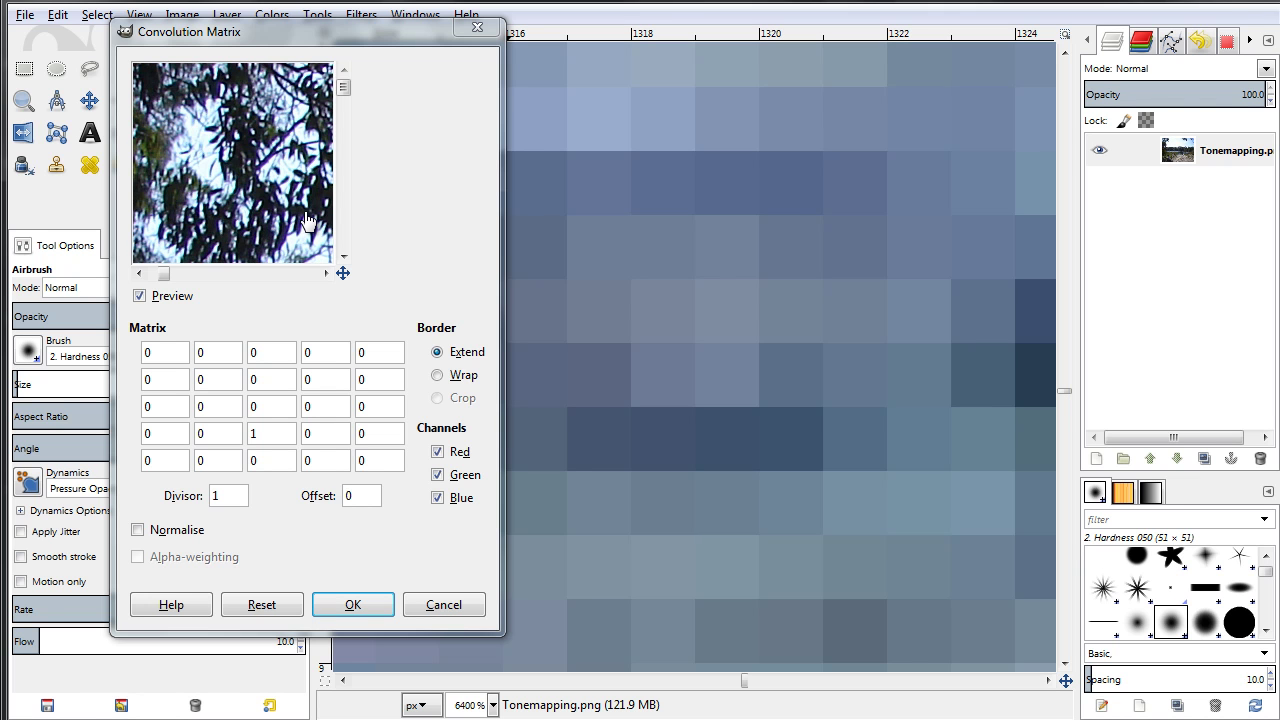
- Set the border mode to Wrap and try switching the red, green and blue channels off and back on
click(437, 375)
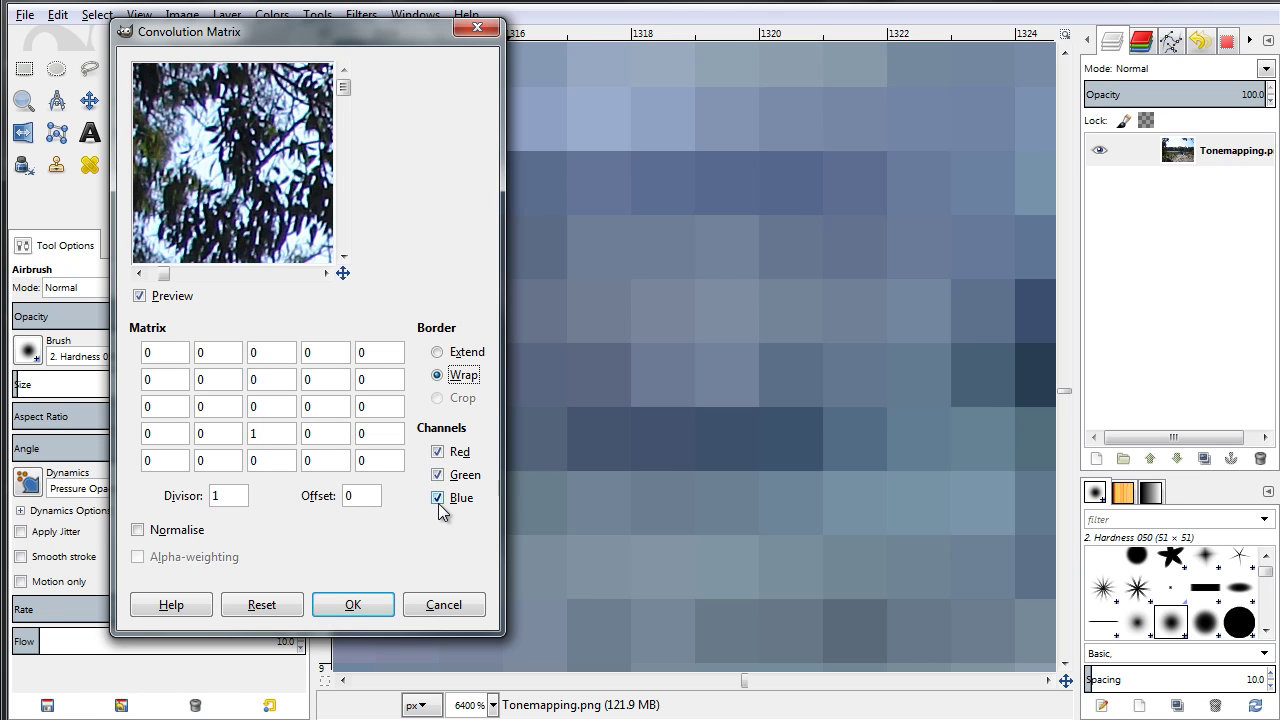
click(437, 453)
click(437, 476)
click(437, 496)
click(437, 455)
click(437, 475)
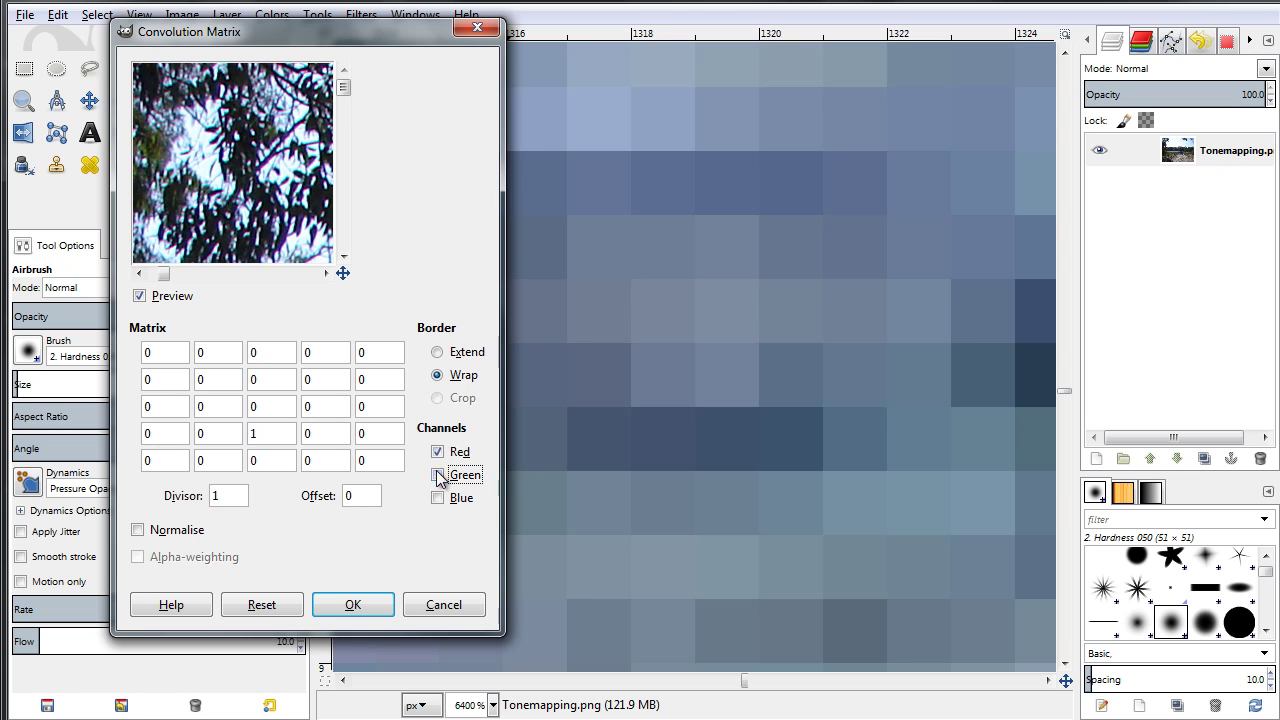
click(437, 498)
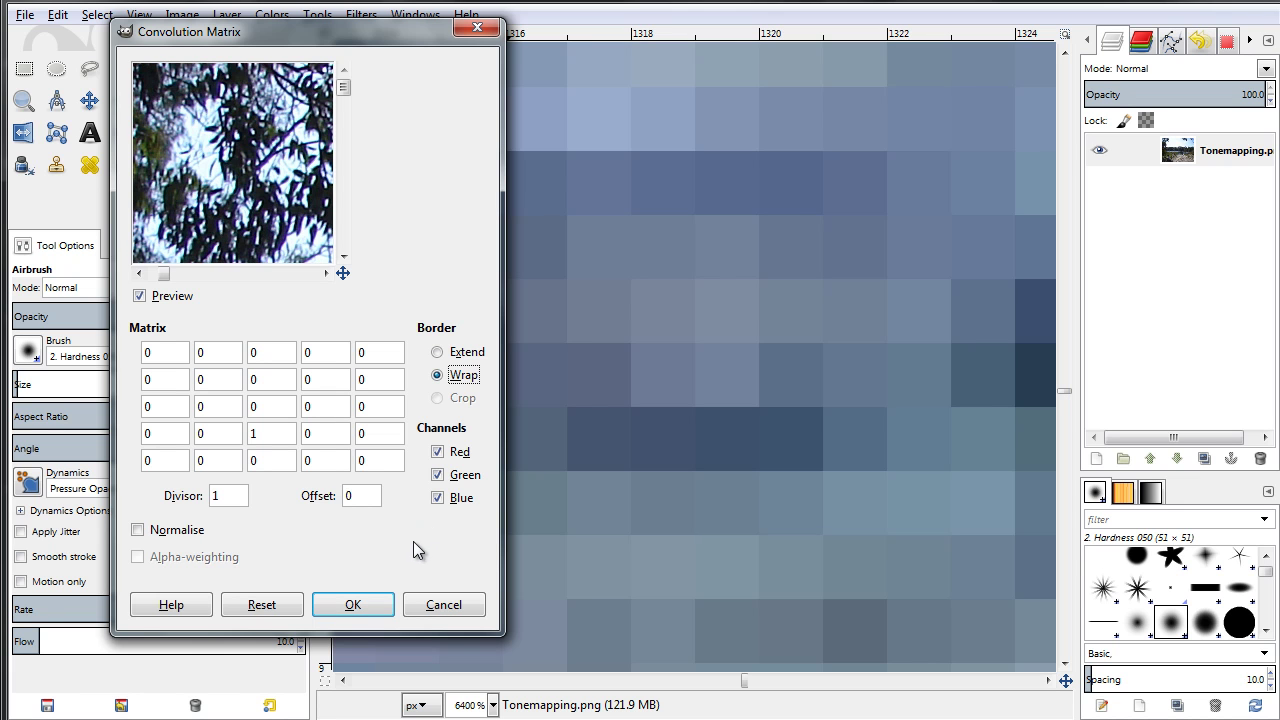
- Try the Normalise option and switch it off again
click(138, 531)
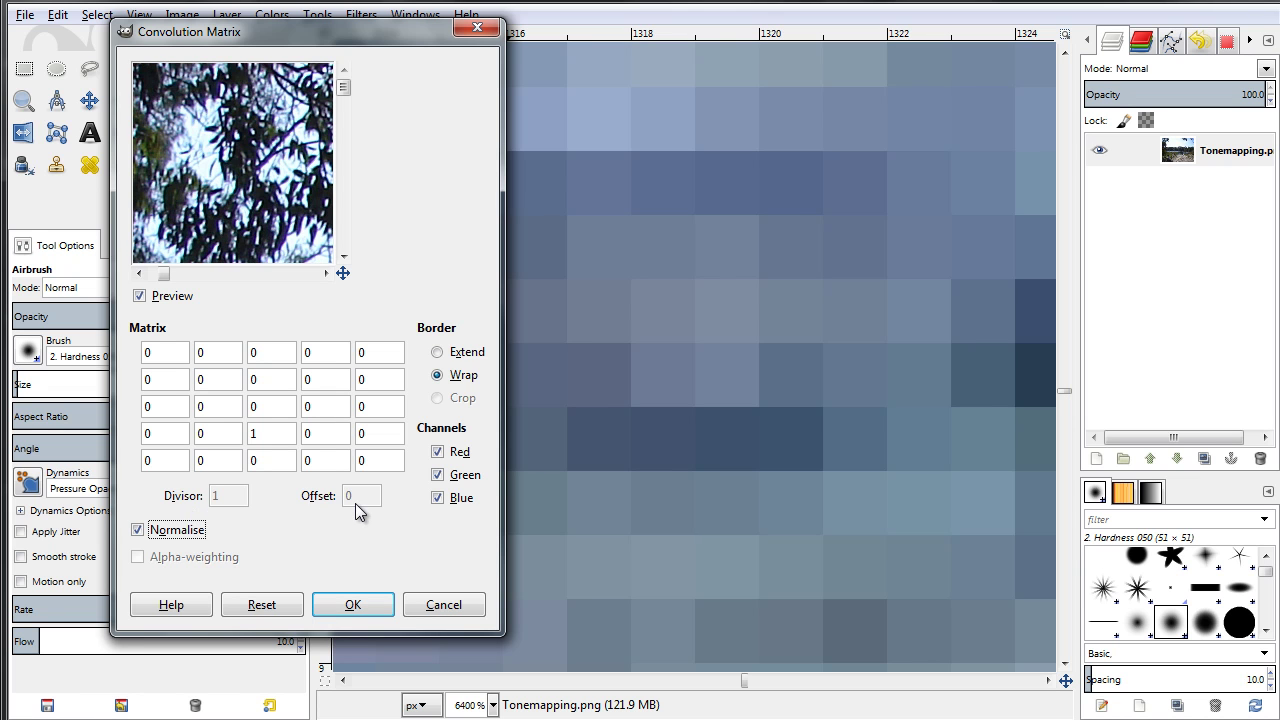
click(138, 530)
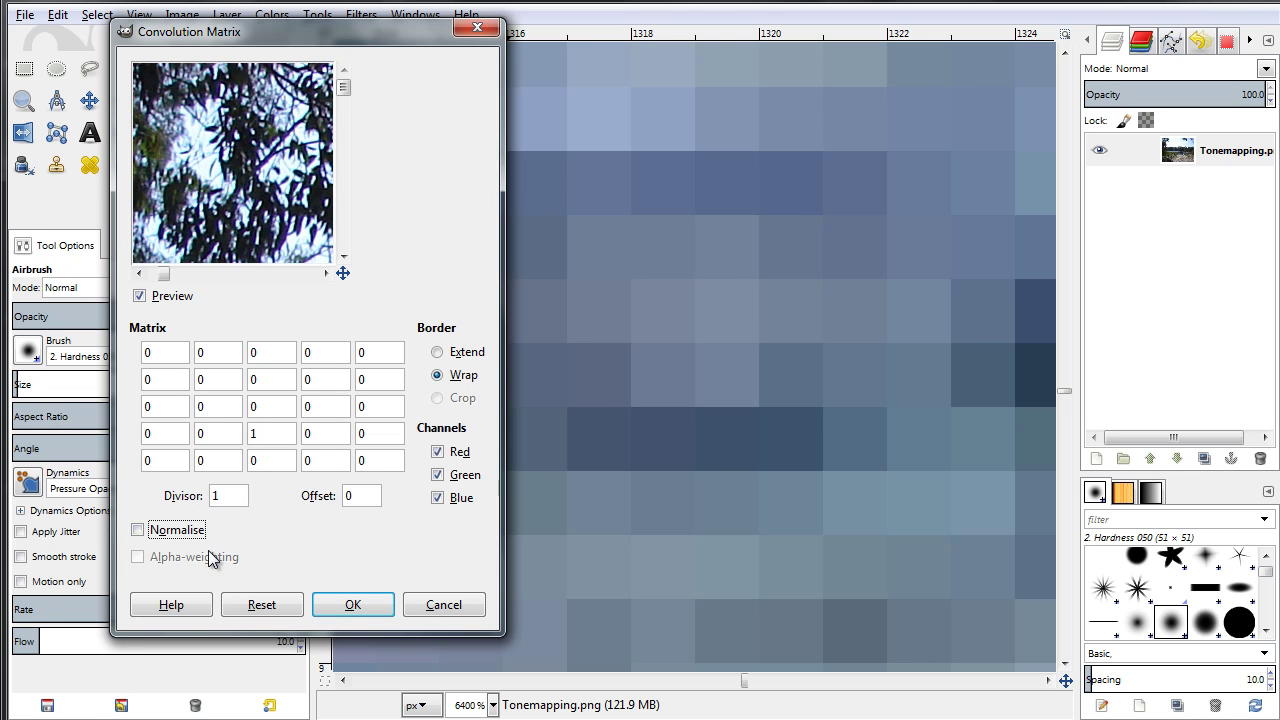